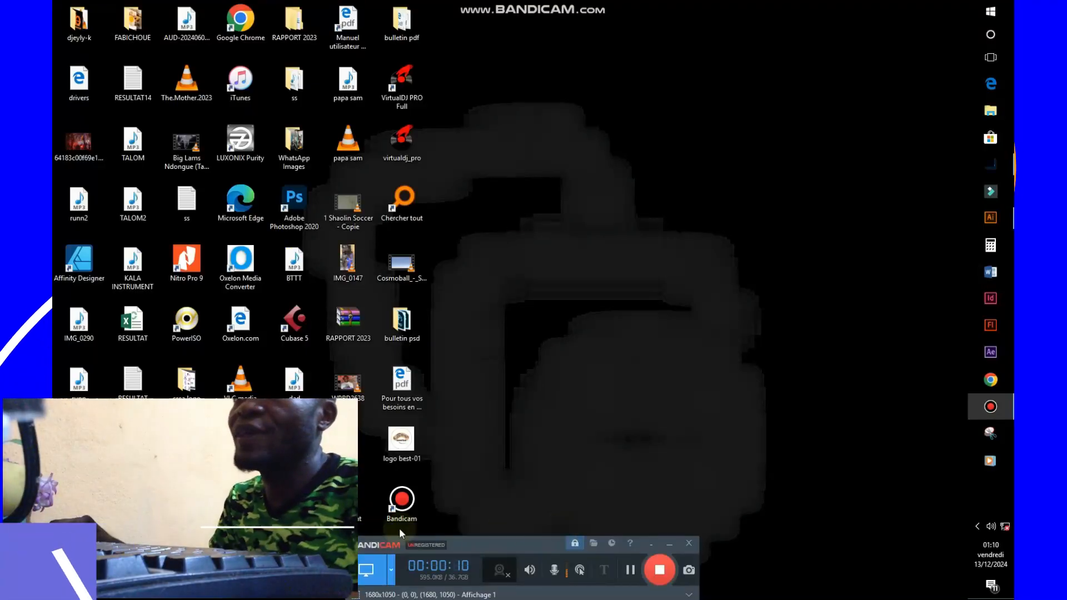
Step: Open the tutoriel folder on the desktop and review its company logos and Christmas hat images
drag(534, 542, 635, 547)
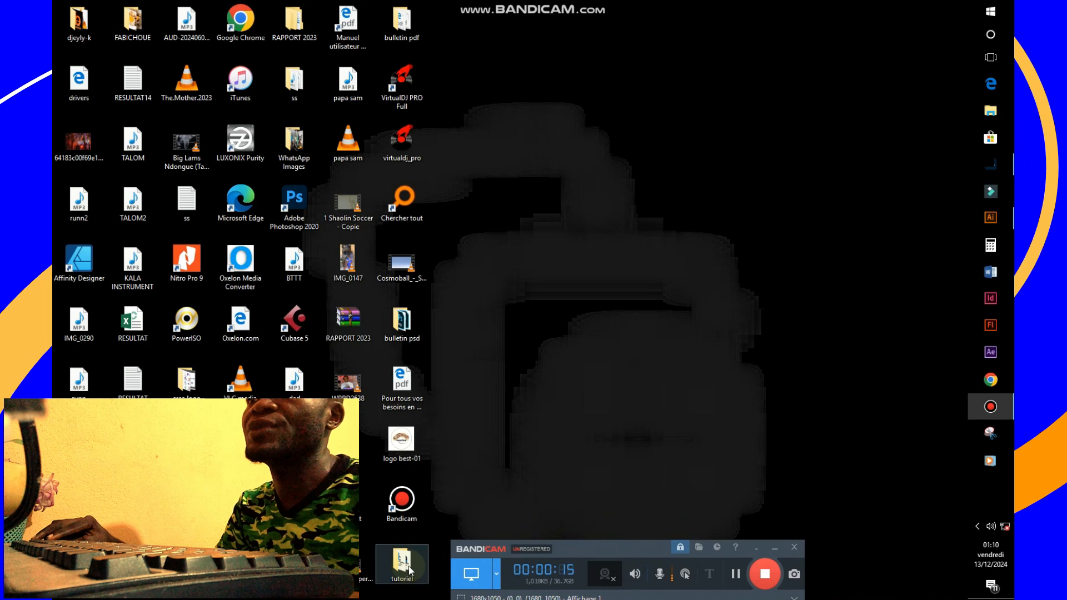
double_click(410, 569)
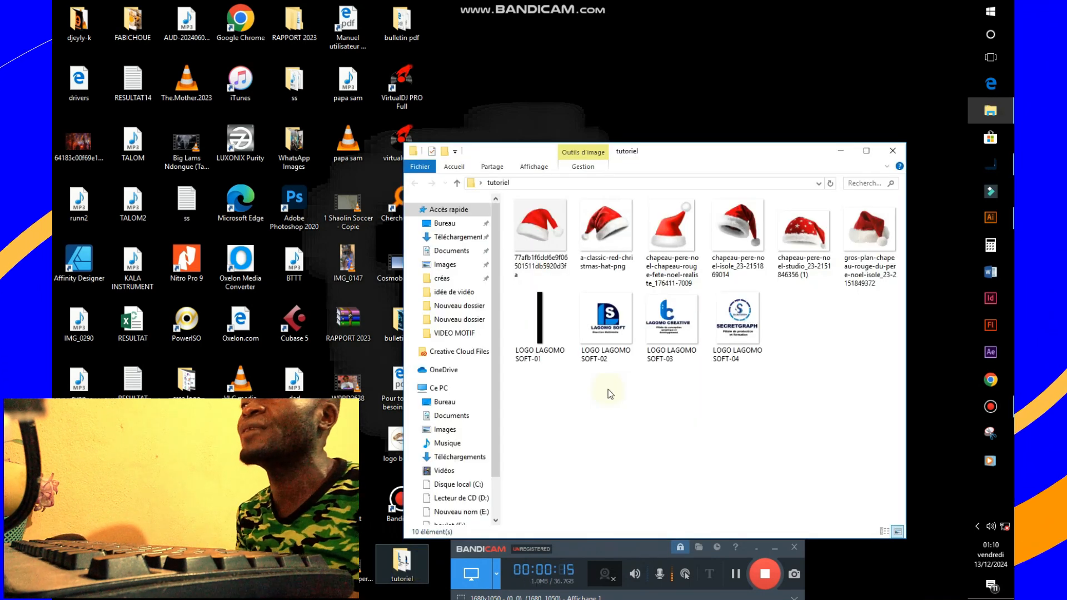
drag(833, 338, 603, 338)
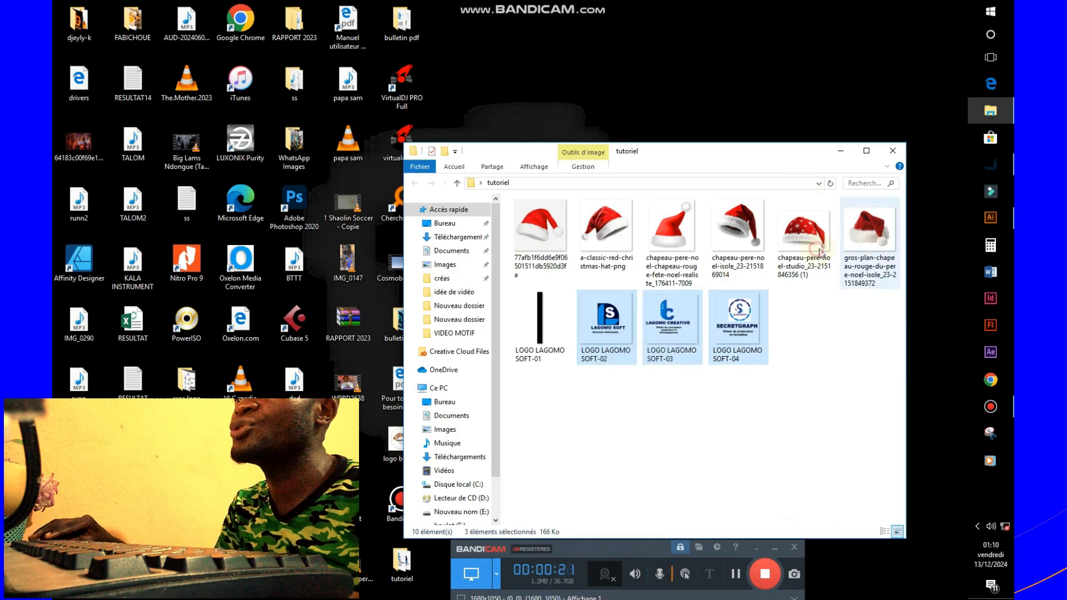
drag(503, 244, 861, 247)
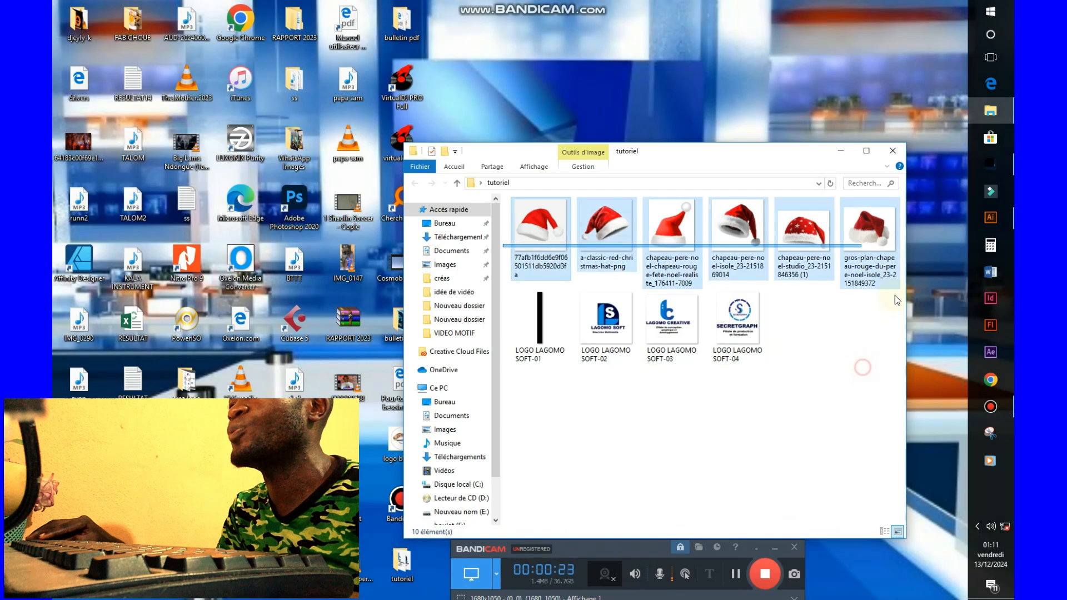
click(841, 154)
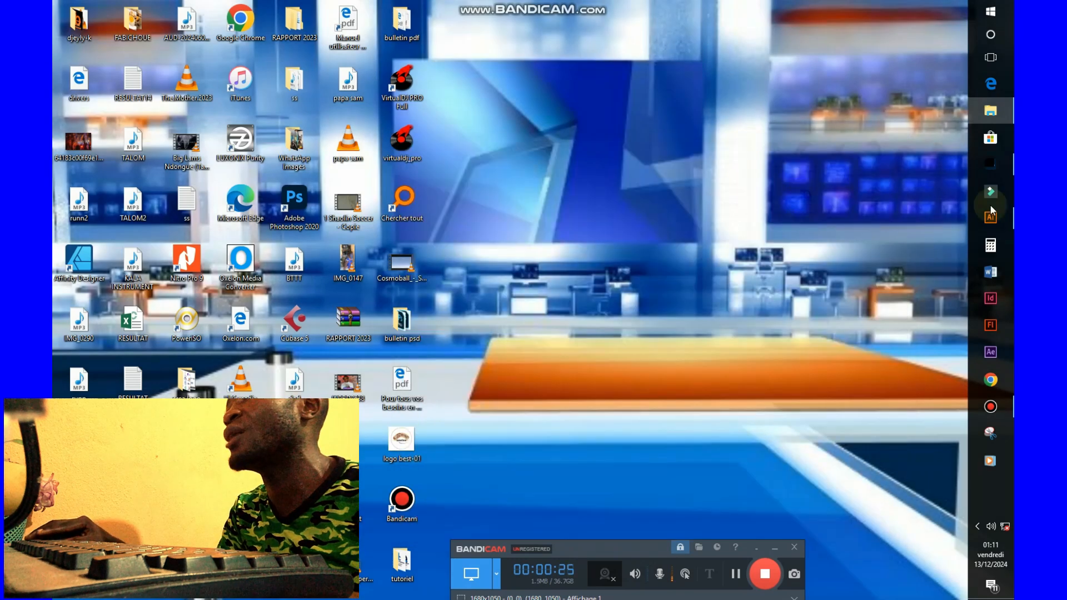
Step: Switch to Photoshop and place LOGO LAGOMO SOFT-02 from the tutoriel folder, enlarged around the middle of the artboard
click(991, 215)
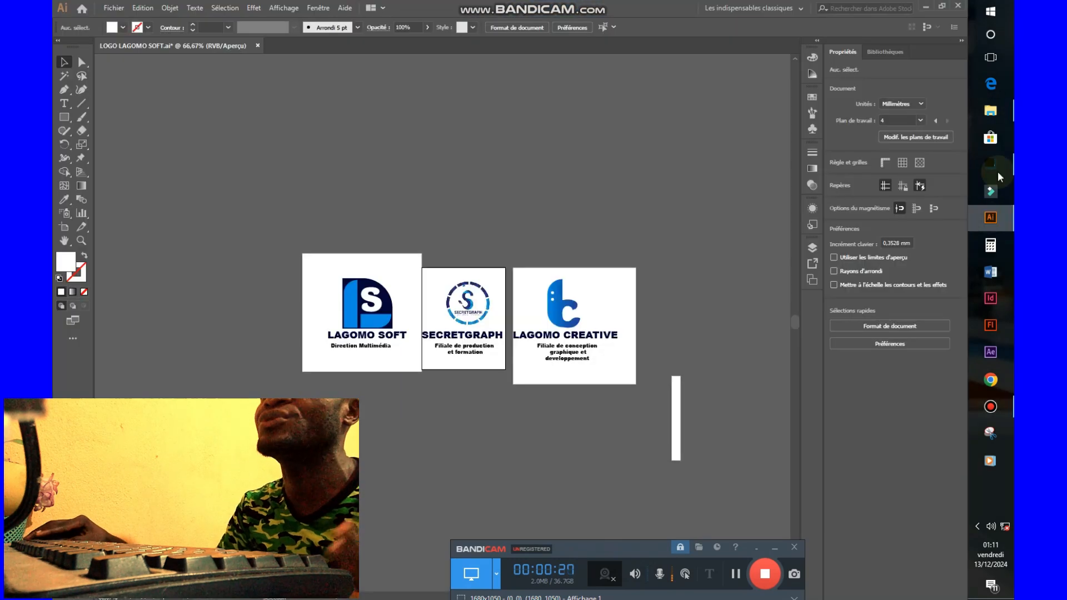
click(996, 166)
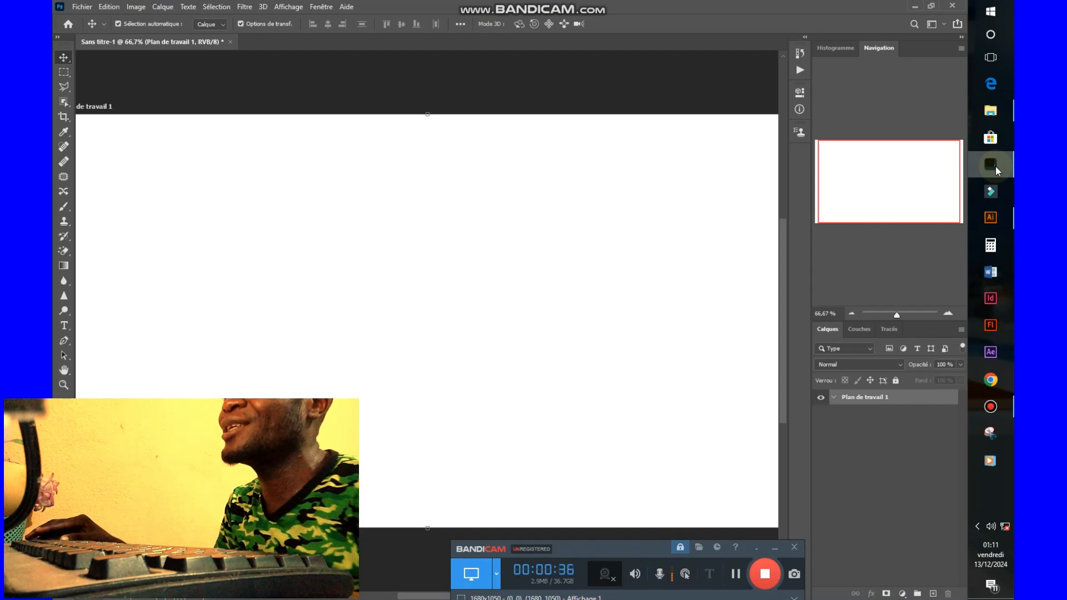
click(990, 111)
drag(553, 360, 304, 318)
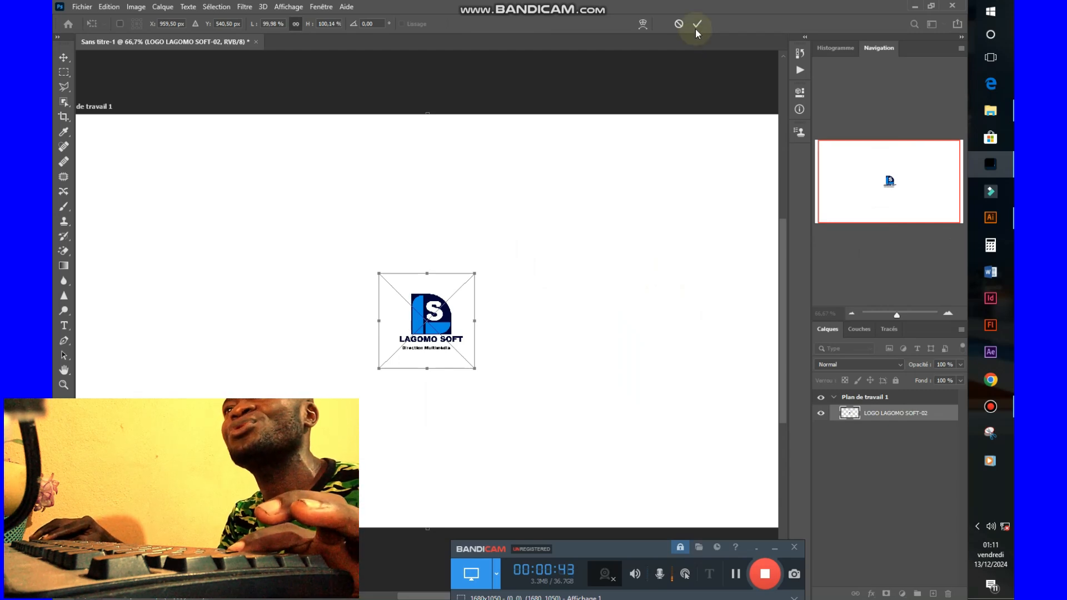
click(697, 26)
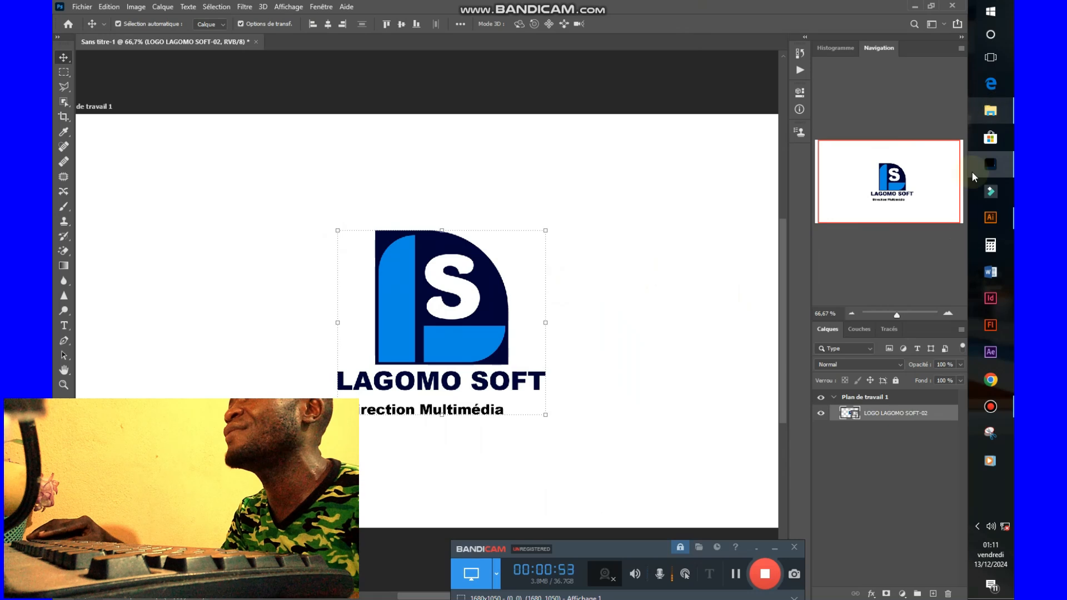
Step: Place a-classic-red-christmas-hat-png from the tutoriel folder, scaled to about 48.71 %, over the logo's upper-left corner
click(991, 110)
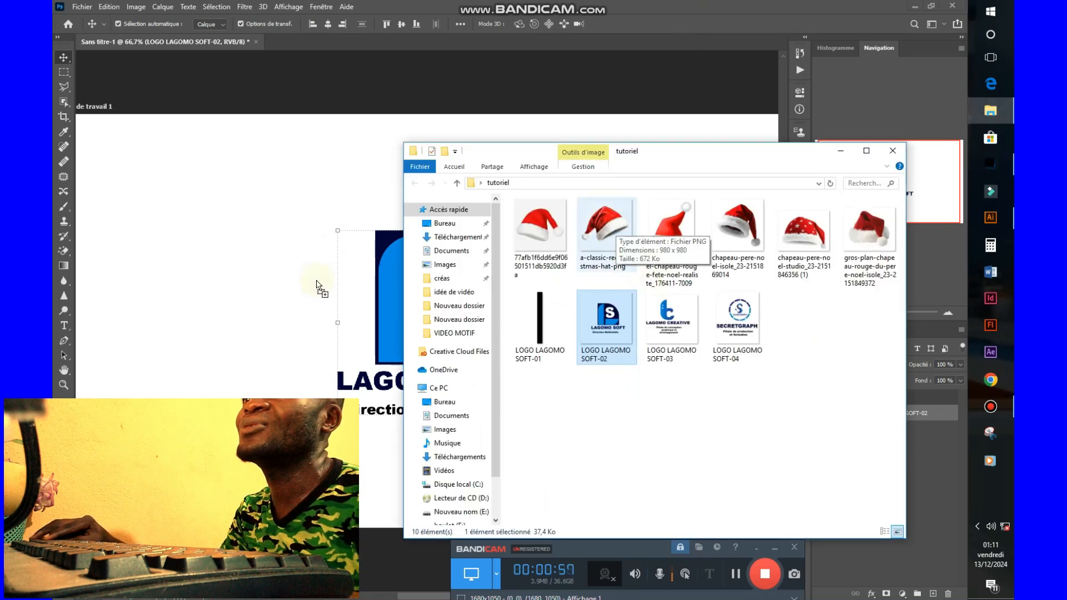
drag(317, 282, 318, 282)
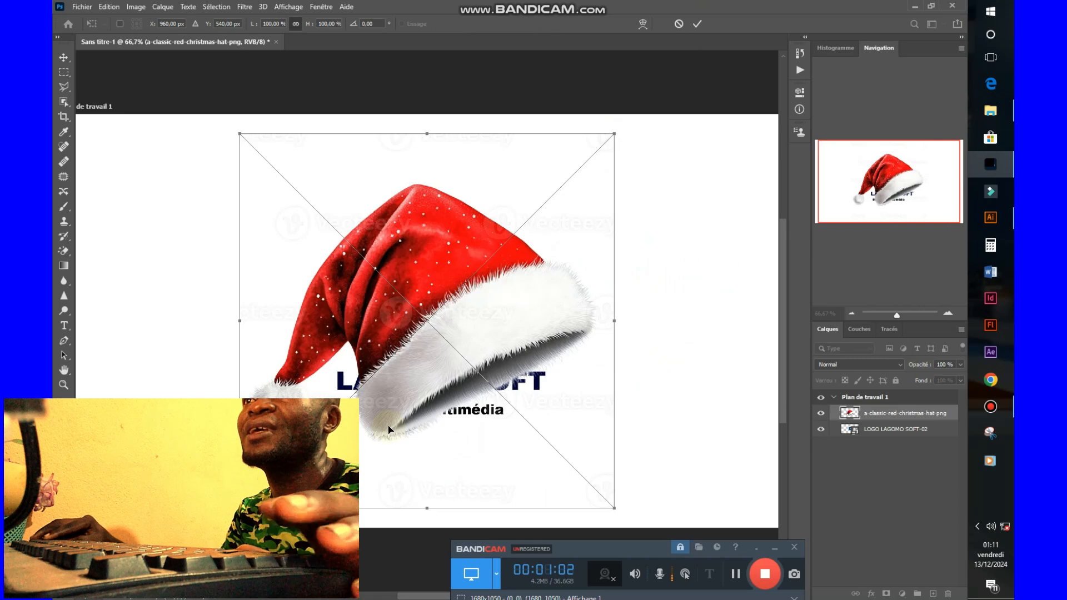
drag(614, 133, 446, 245)
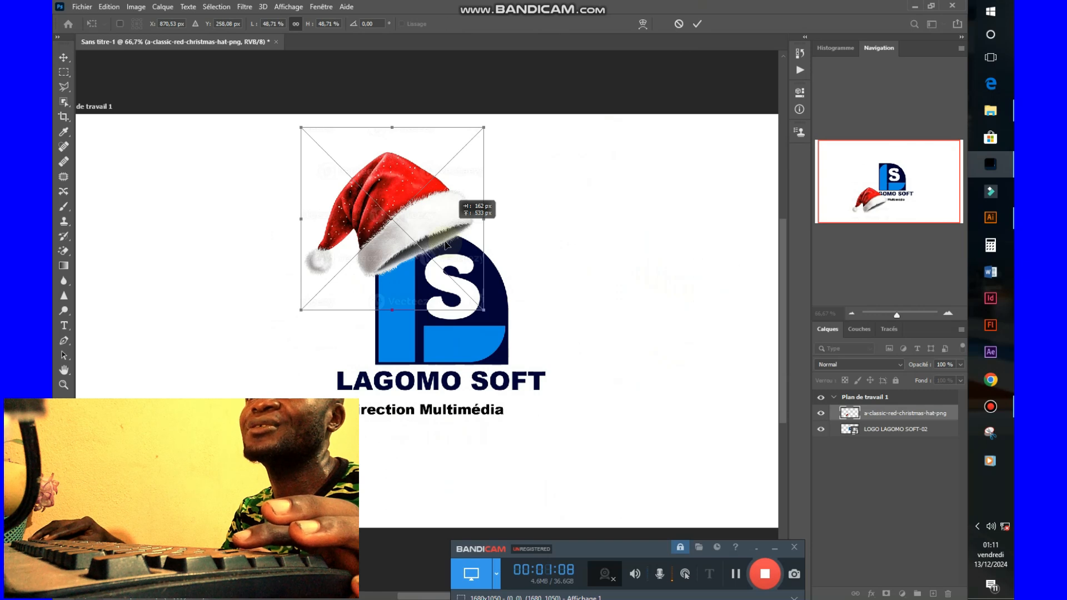
drag(447, 245, 443, 257)
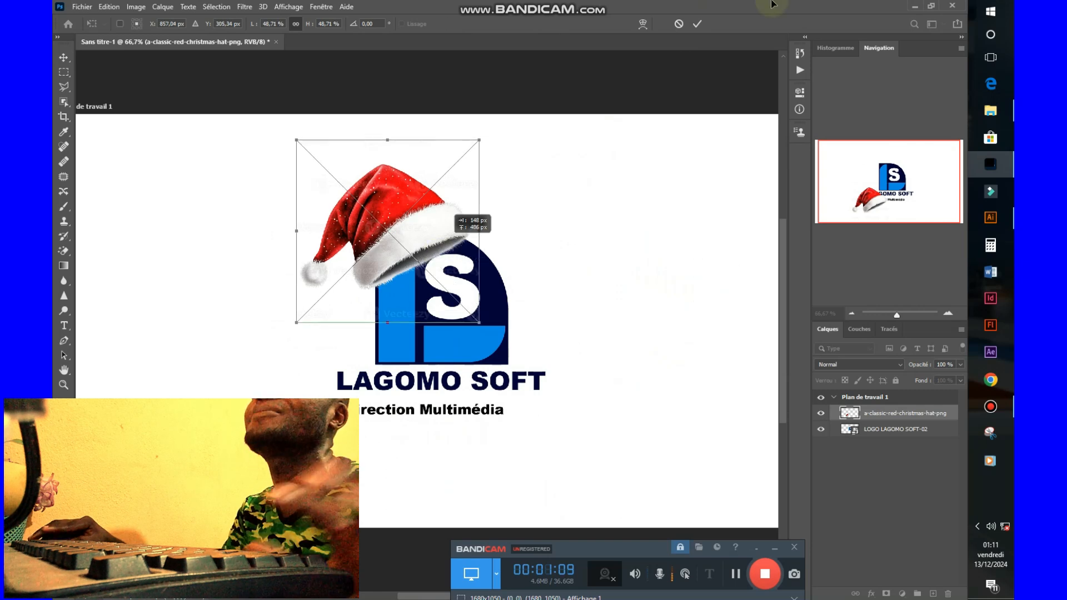
click(697, 24)
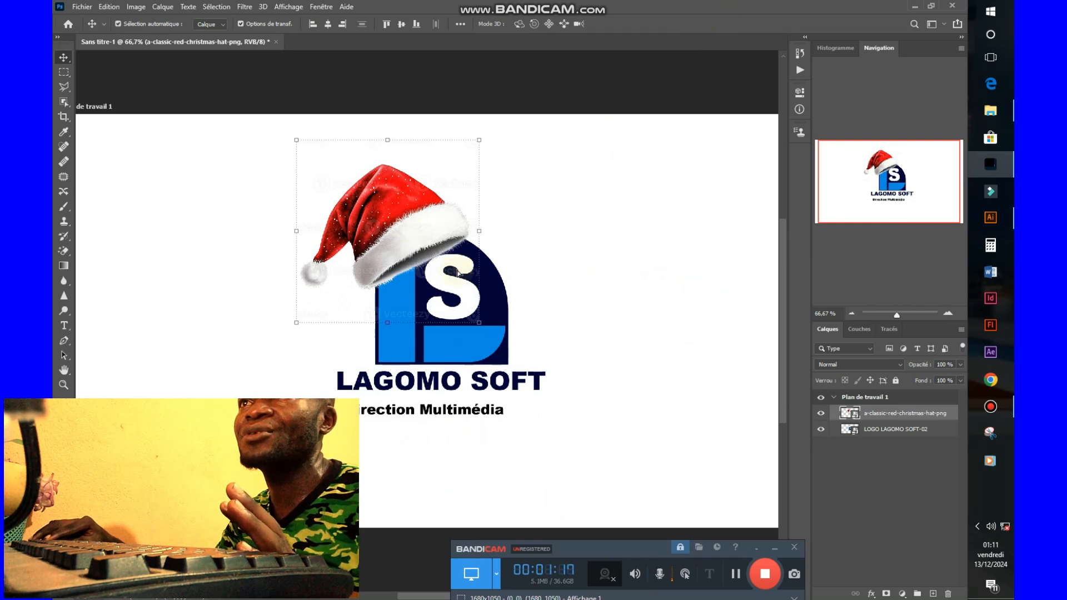
Step: Try the hat at different spots on and beside the logo, and settle it on the logo's upper-left corner
drag(458, 273, 493, 304)
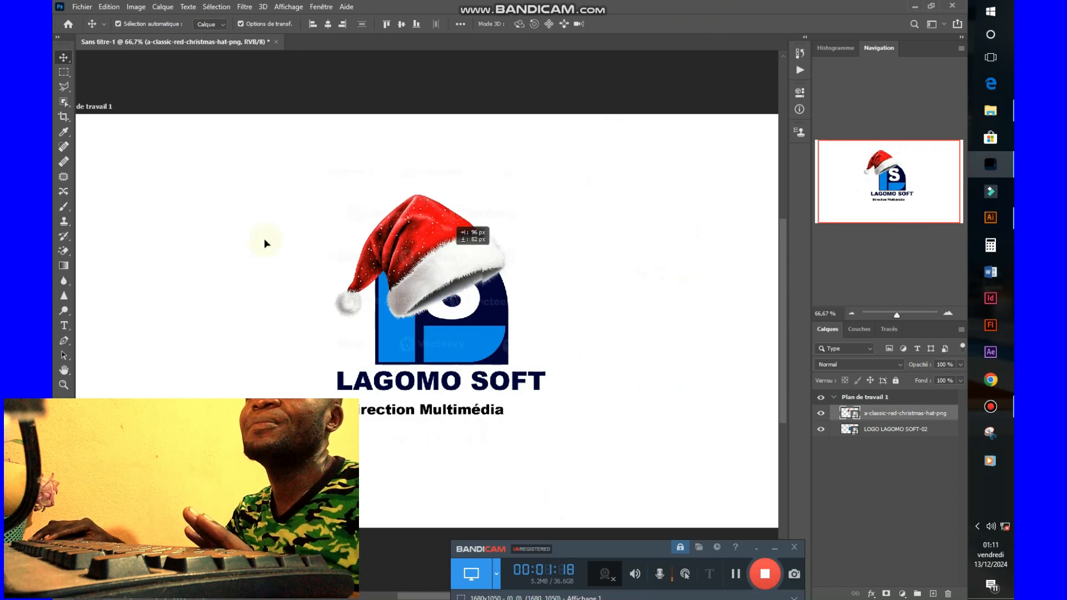
drag(265, 239, 263, 241)
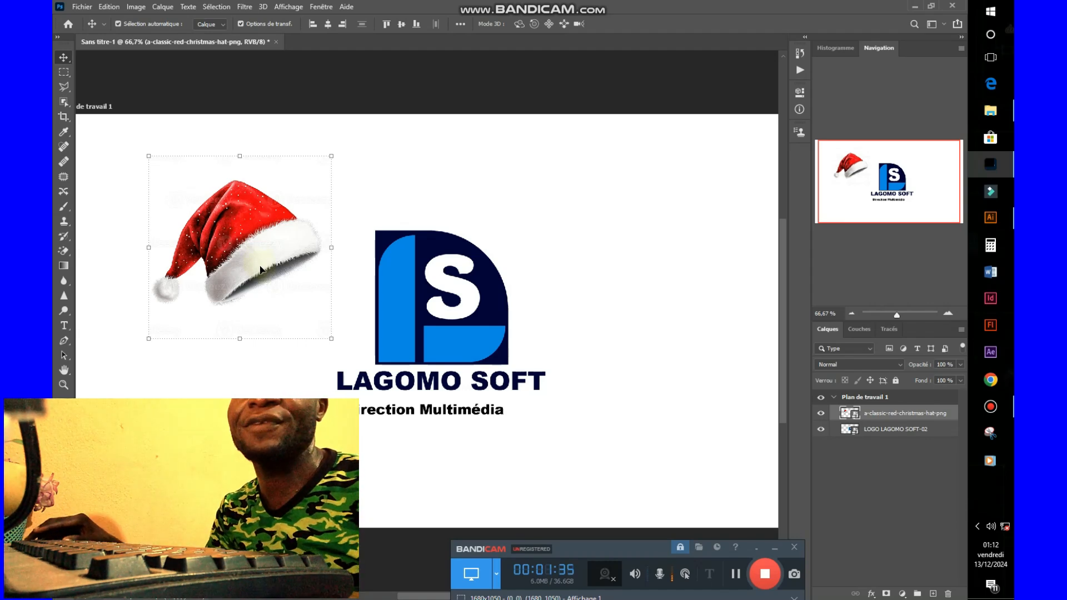
click(269, 257)
drag(269, 256, 391, 230)
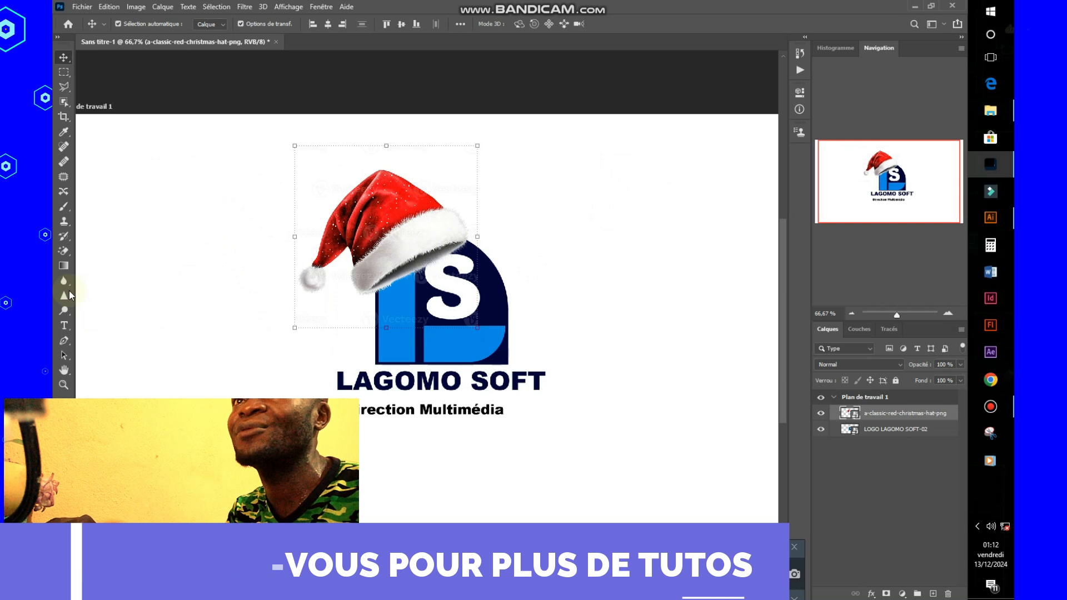
Step: Draw a closed Pen tool path along the hat's lower fur edge and around the logo and its text
click(64, 341)
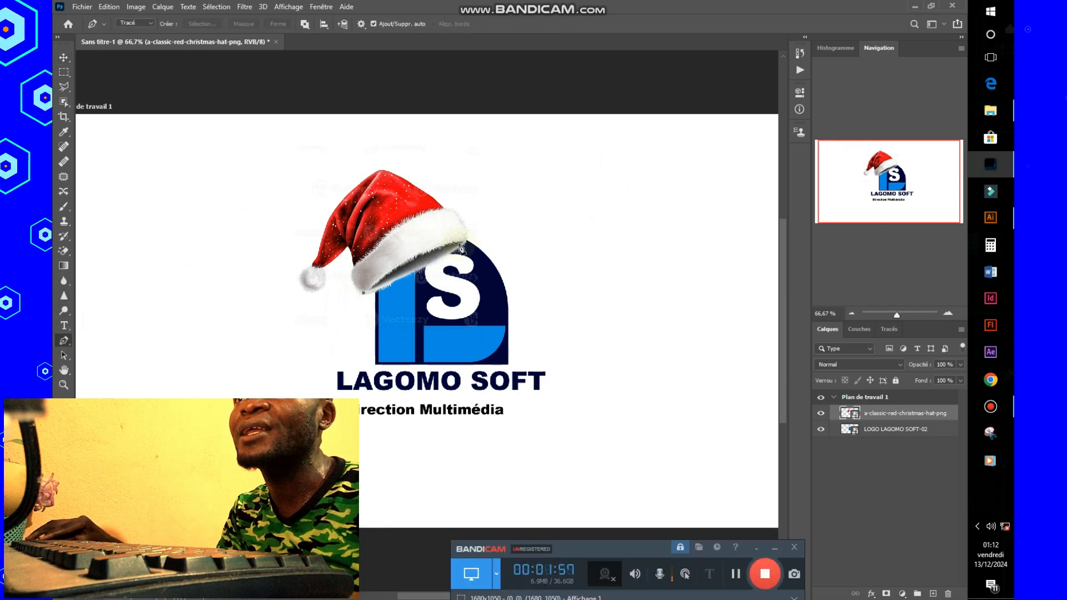
click(466, 246)
drag(467, 251, 518, 238)
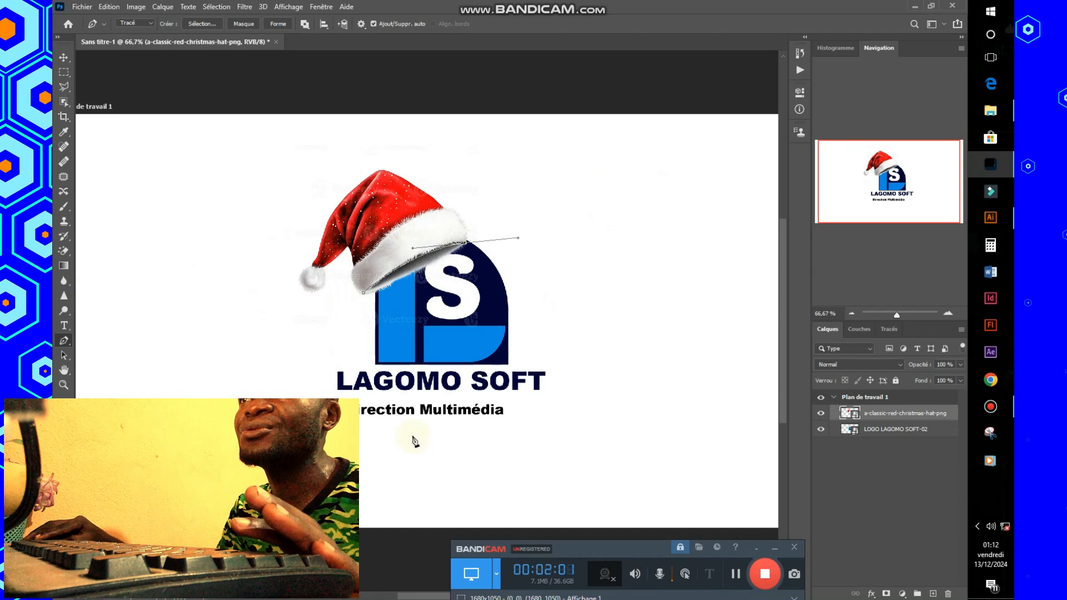
click(550, 262)
click(557, 311)
click(542, 381)
click(470, 434)
click(409, 435)
click(349, 366)
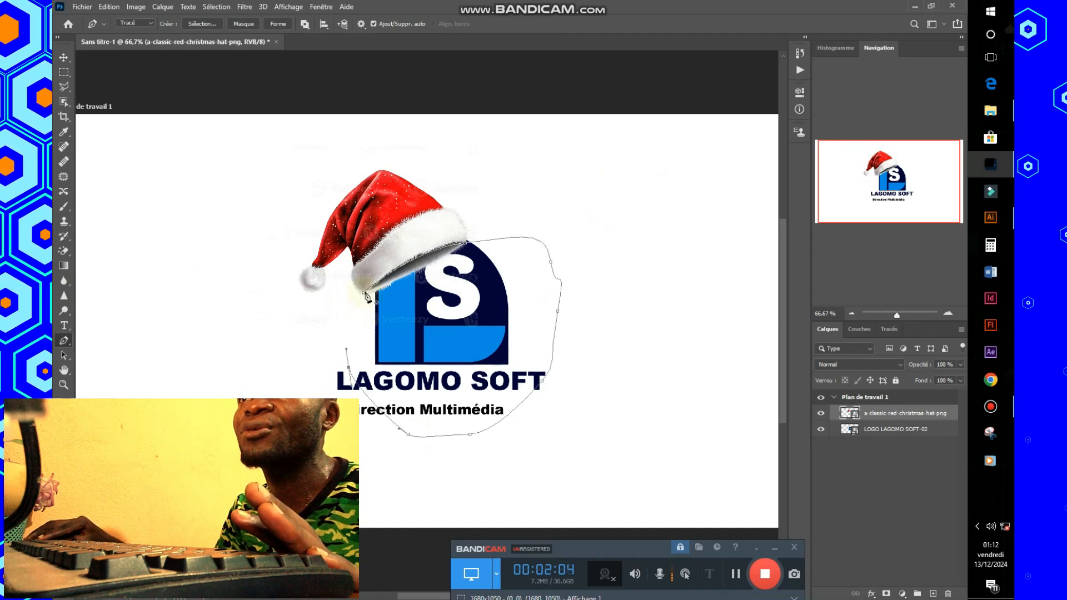
click(364, 293)
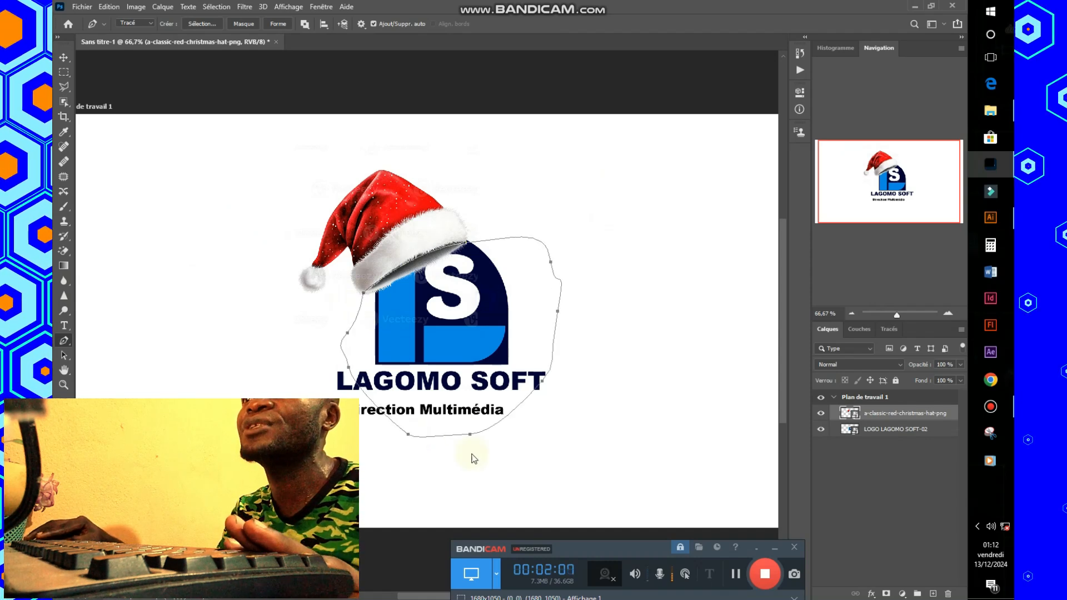
Step: Convert the path into a new selection with a feather radius of 5 pixels
right_click(483, 431)
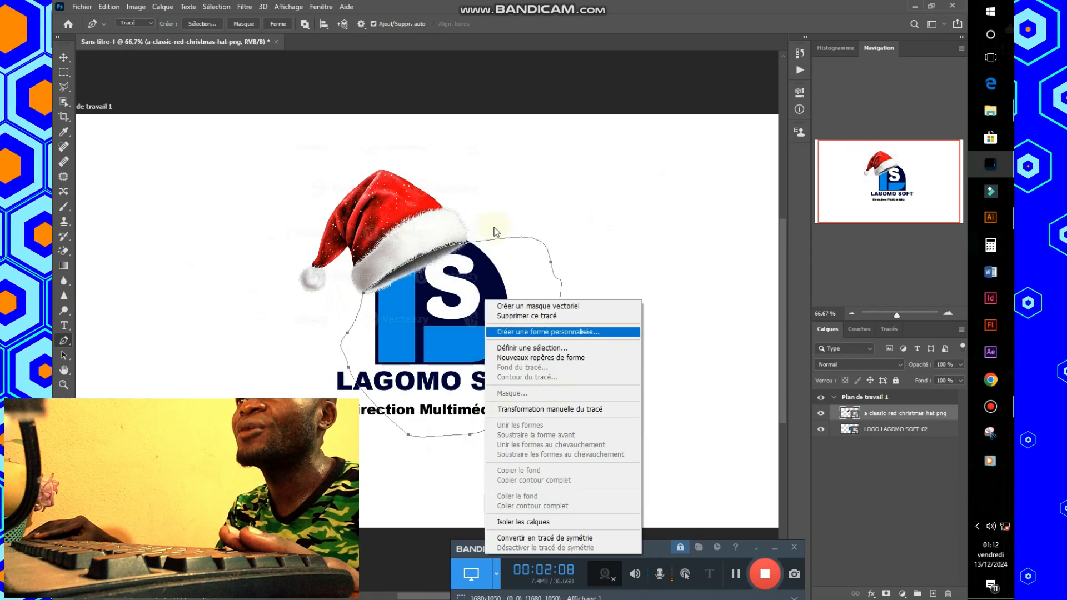
key(d)
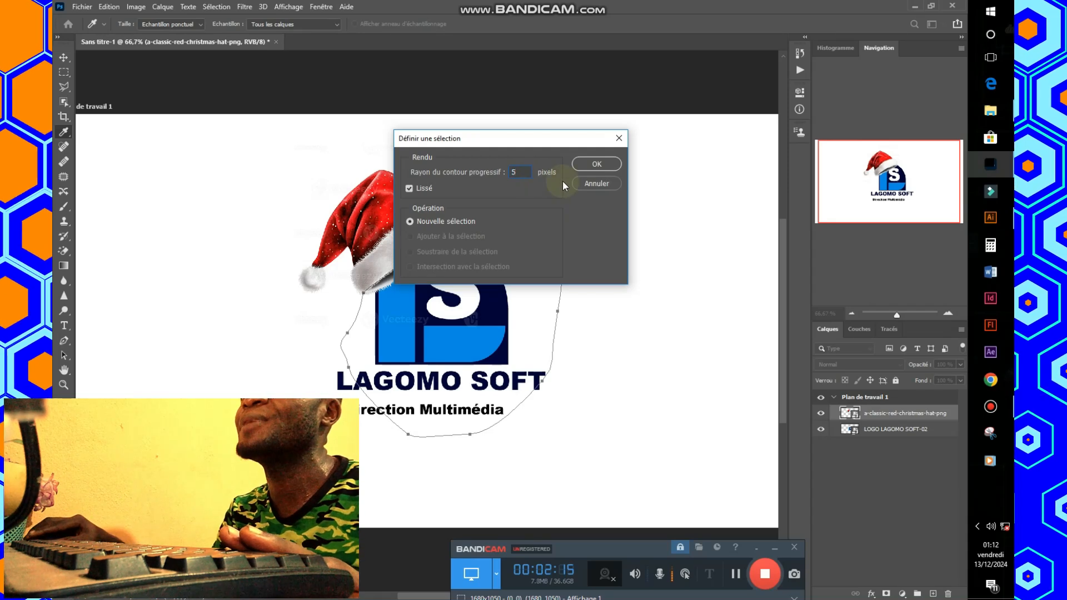
click(593, 166)
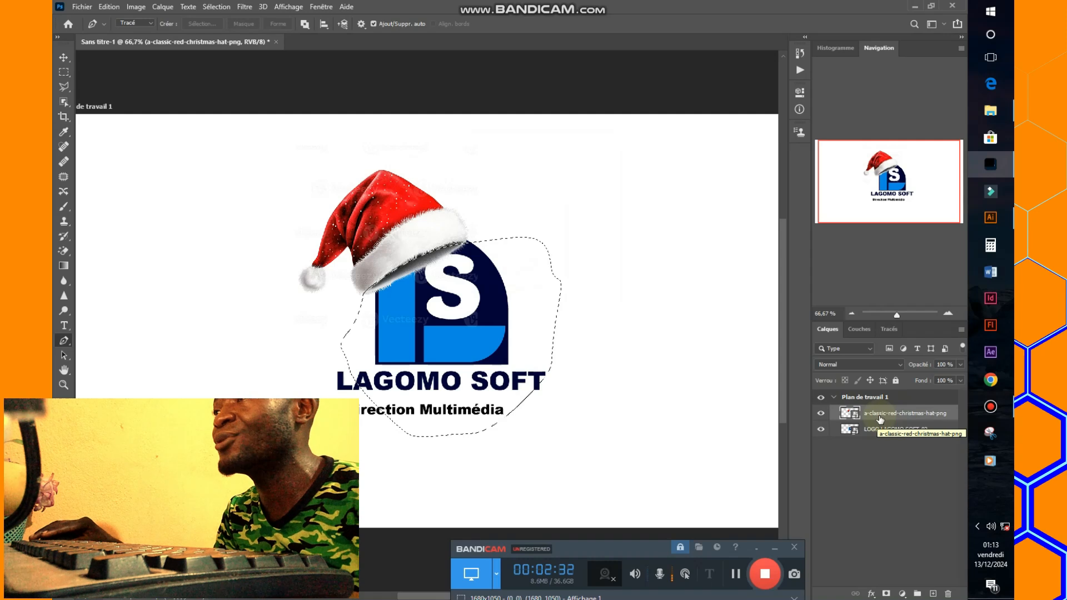
Step: Rasterize the hat layer, delete its selected area below the fur edge, and deselect
right_click(753, 318)
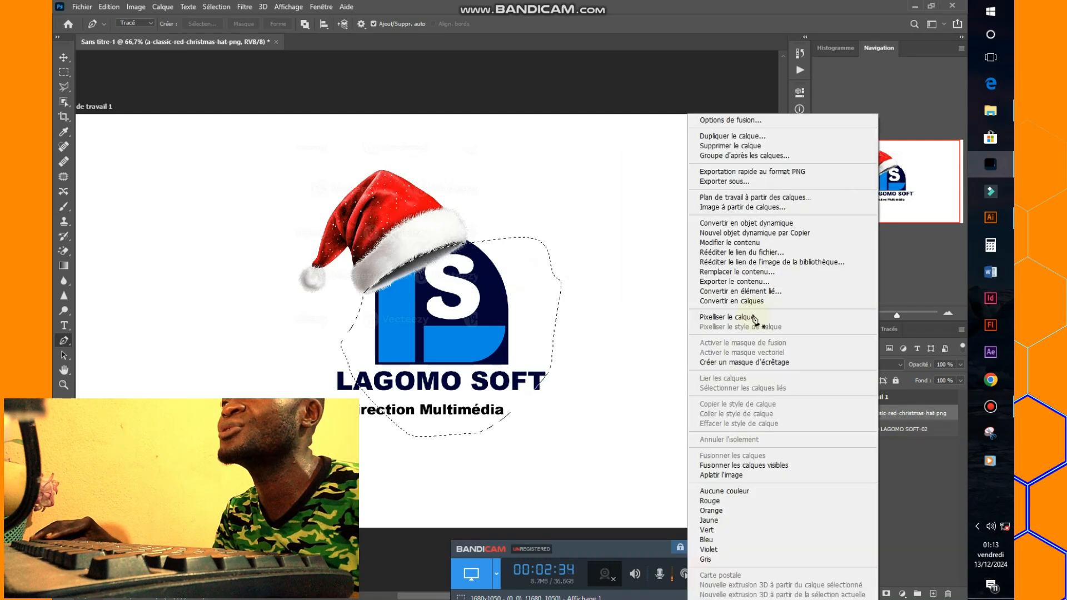
click(750, 317)
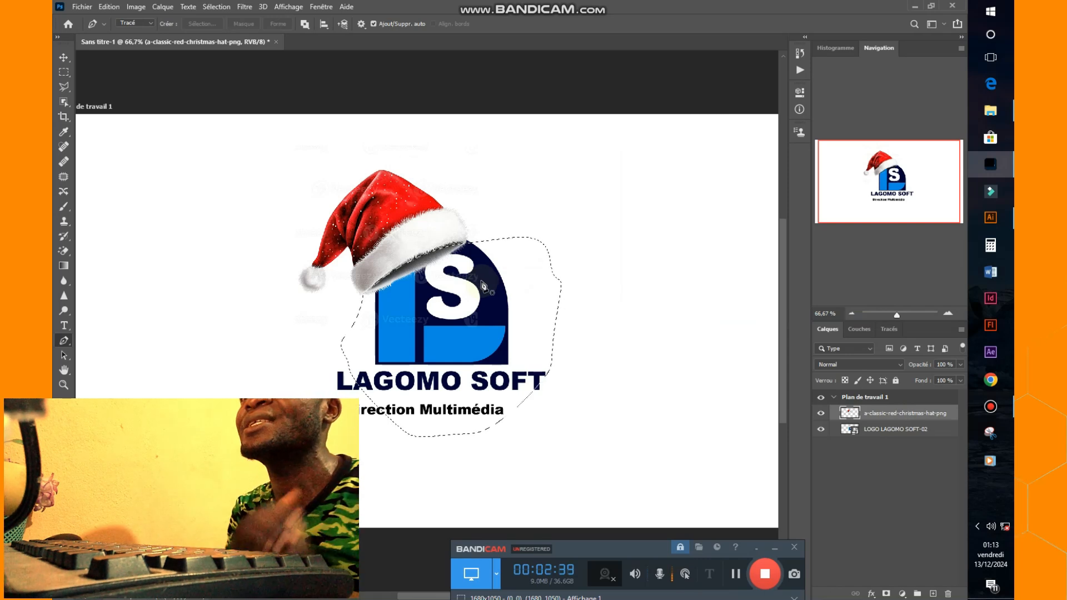
key(Delete)
key(ctrl+d)
Step: Move the trimmed hat slightly inward to fit the logo's upper-left corner and deselect the layer
key(v)
click(426, 235)
drag(430, 235, 435, 235)
click(519, 222)
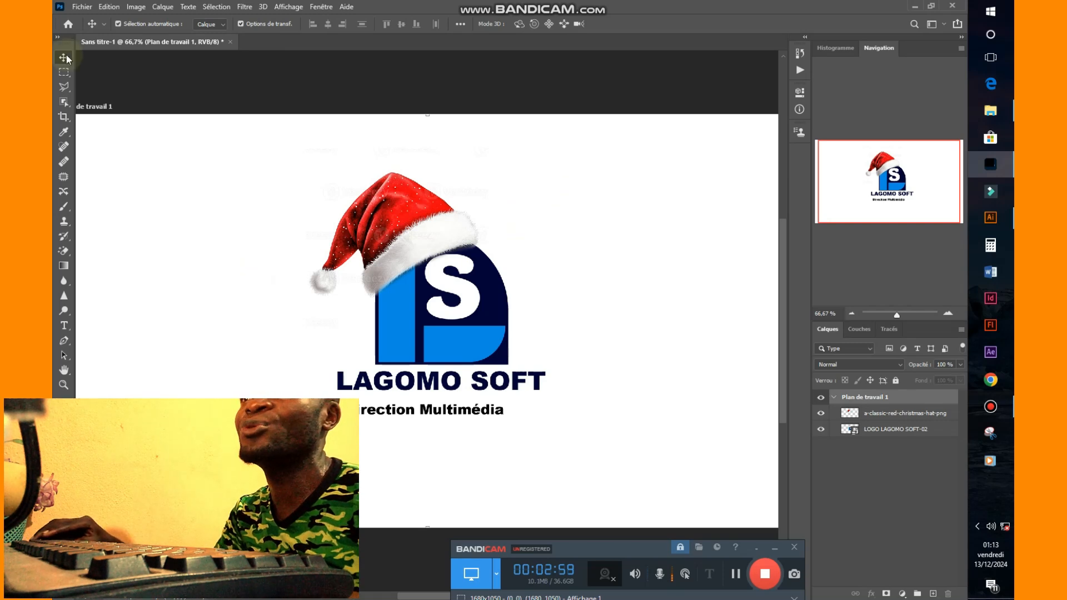
Step: Select the hat and logo layers together and scale them down proportionally to about 40.11 %
drag(536, 163, 506, 217)
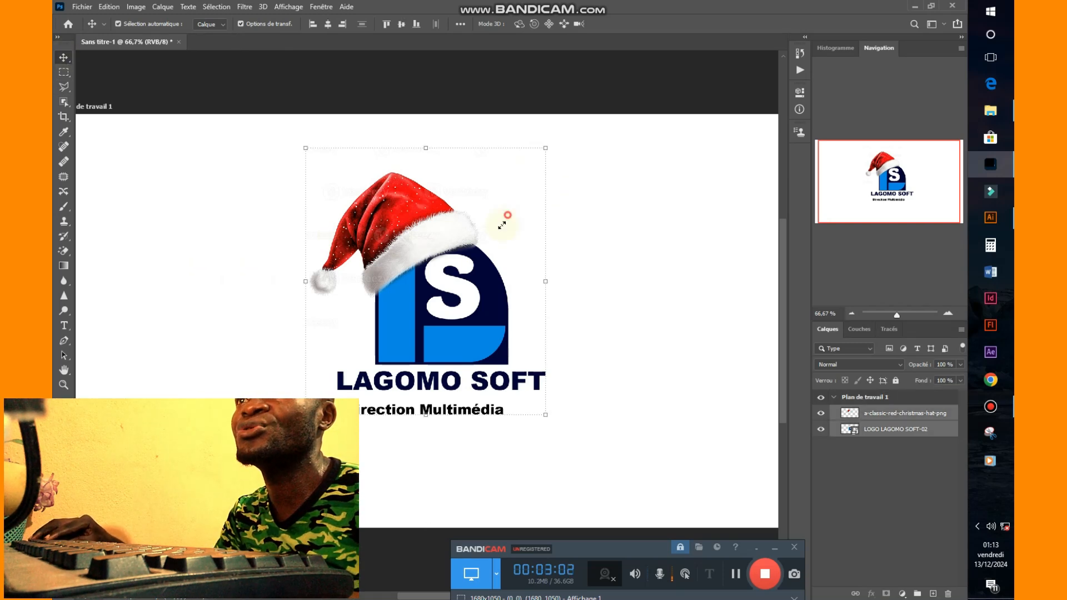
drag(502, 225, 416, 318)
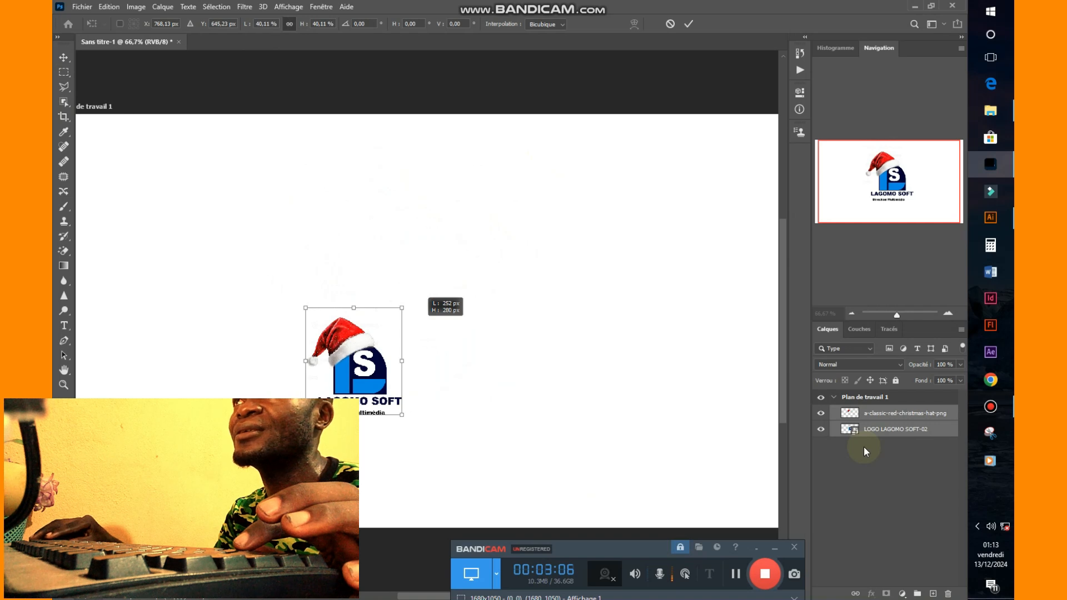
key(Return)
Step: Merge the hat and logo layers and move the merged logo to the left side of the artboard
right_click(886, 427)
click(759, 457)
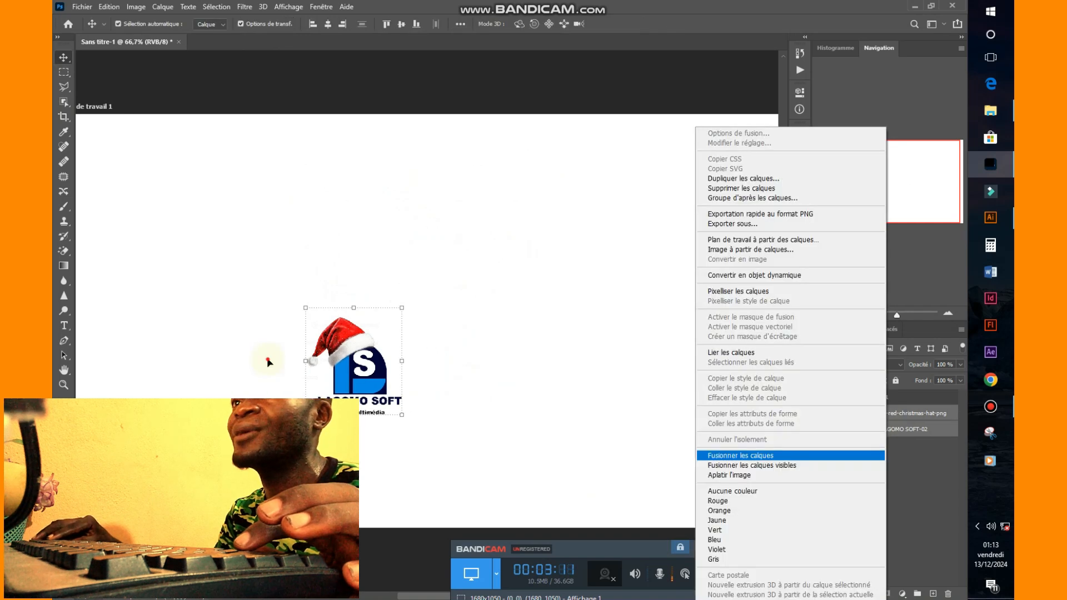
drag(267, 361, 189, 336)
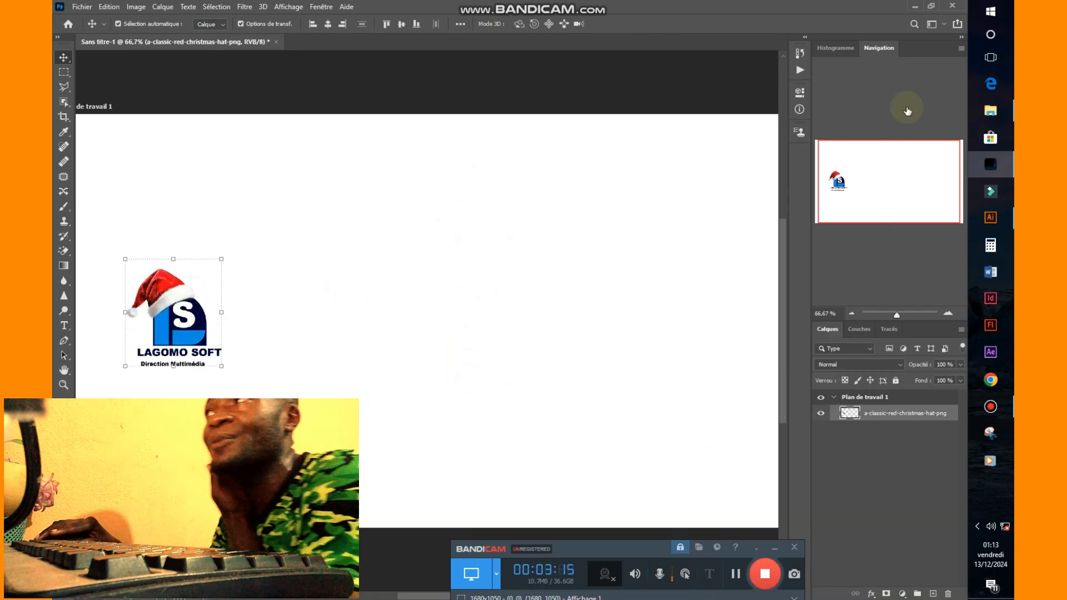
Step: Place LOGO LAGOMO SOFT-04 from the tutoriel folder on the artboard and undo moving it over the LAGOMO SOFT logo
click(994, 114)
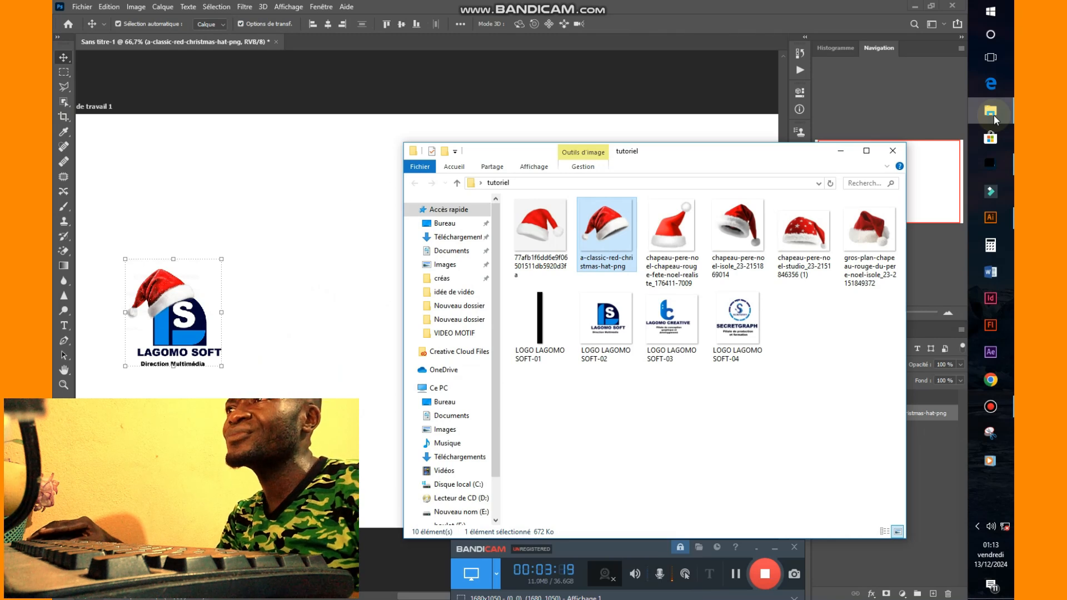
click(748, 325)
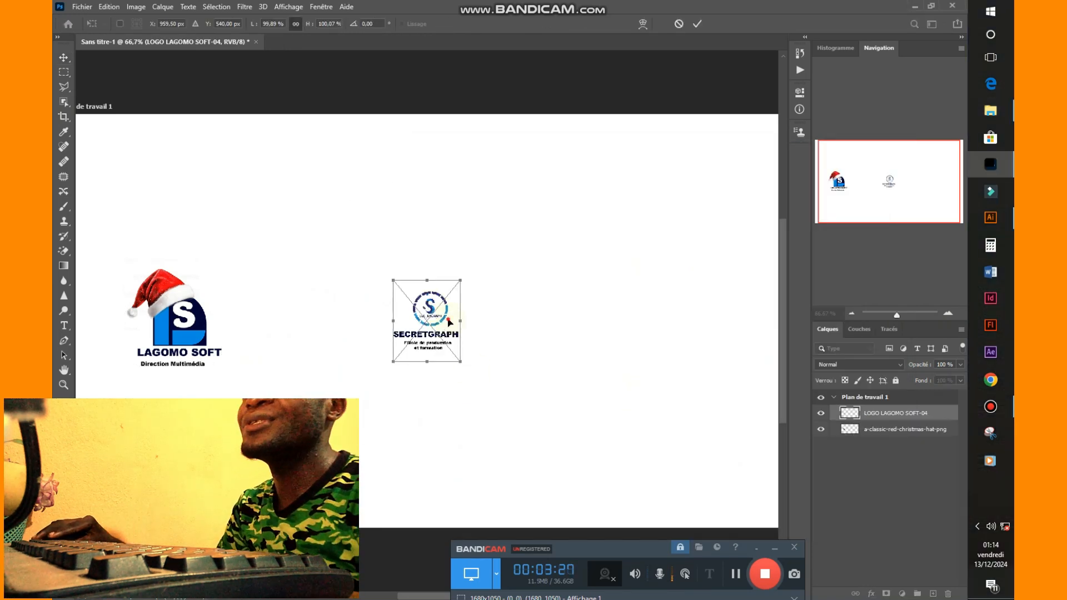
drag(450, 329, 192, 325)
key(Return)
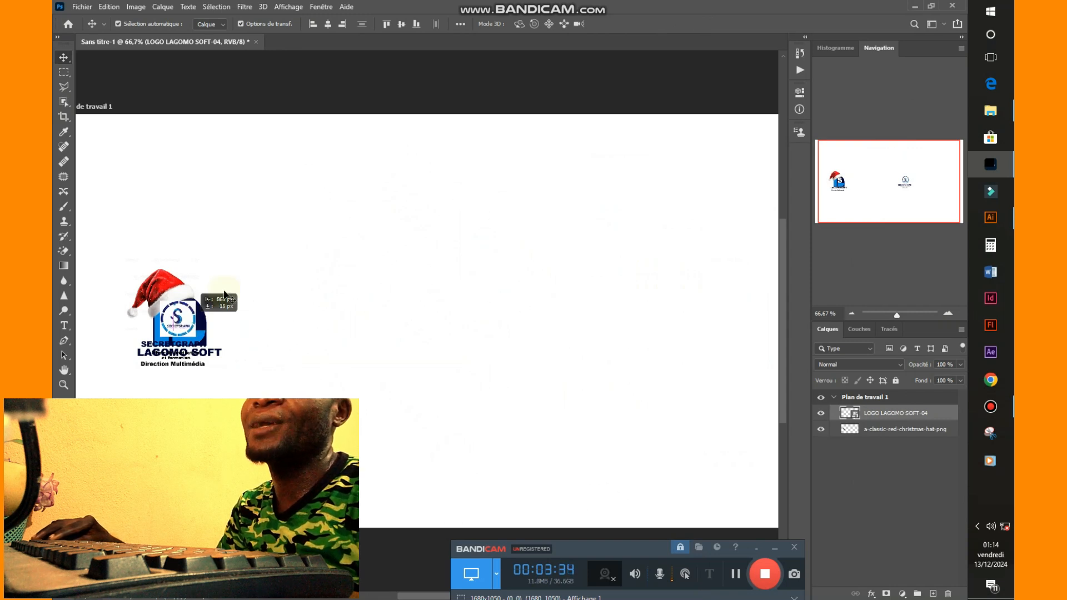
key(ctrl+z)
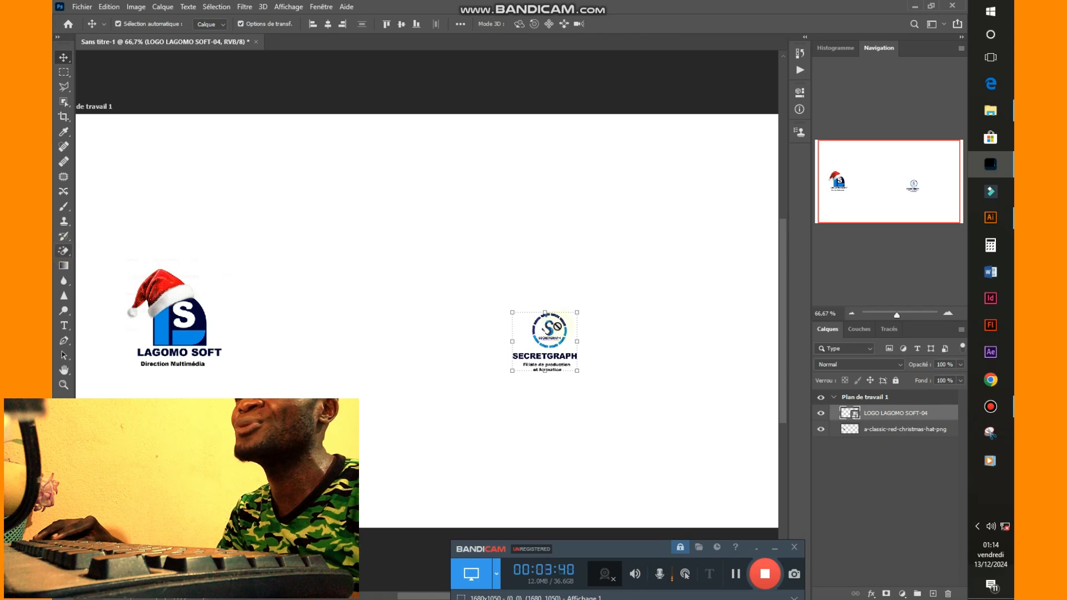
Step: Rasterize the SECRETGRAPH logo layer and erase its white background with the Magic Eraser tool
key(e)
click(541, 360)
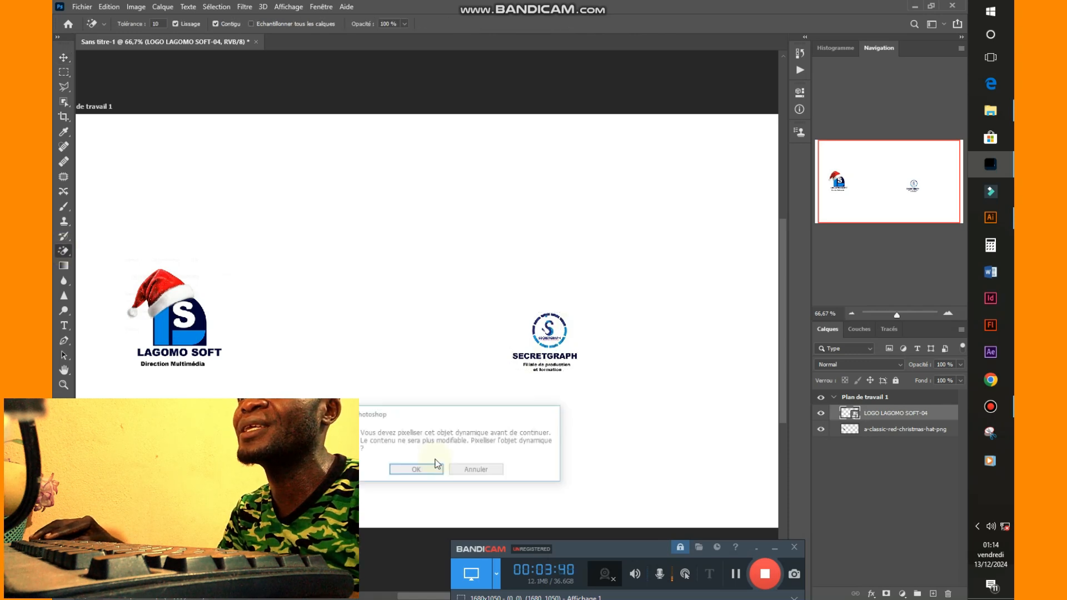
key(Return)
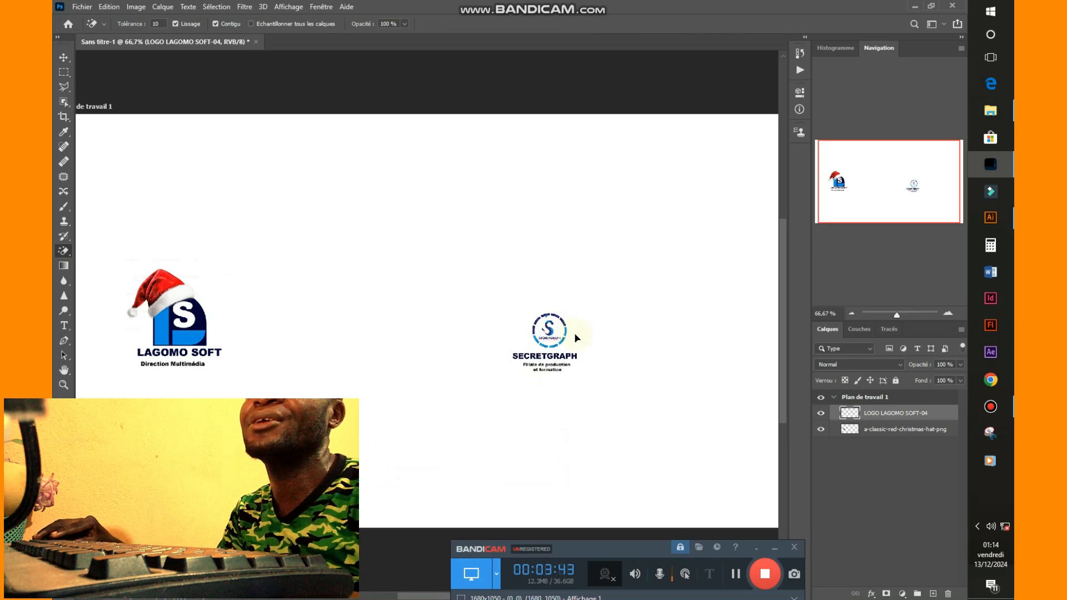
Step: Try to move the SECRETGRAPH logo beside the LAGOMO SOFT logo, and undo the move
key(v)
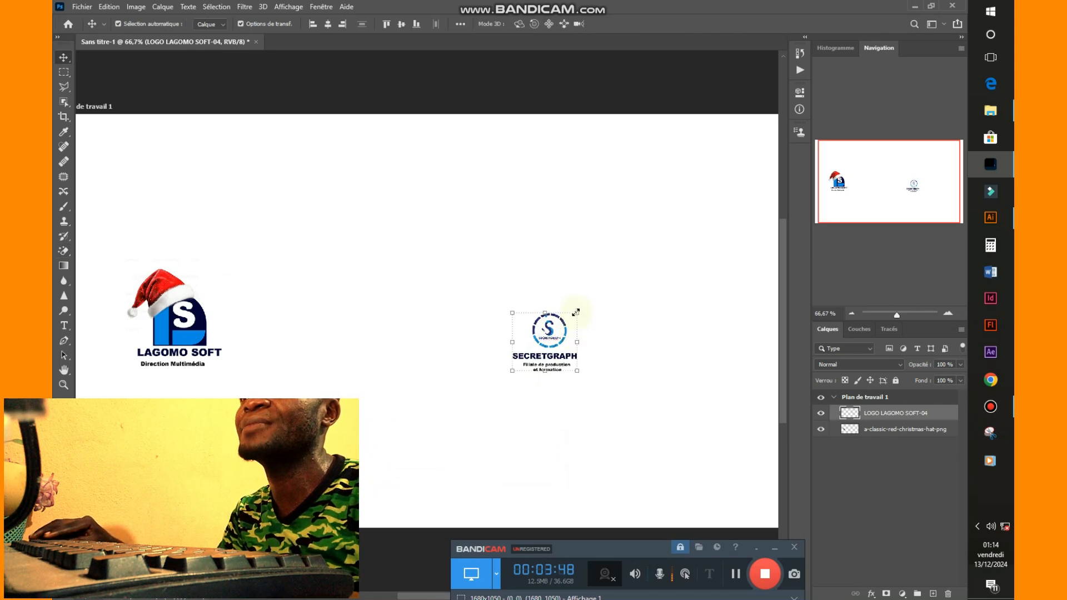
drag(553, 331, 293, 329)
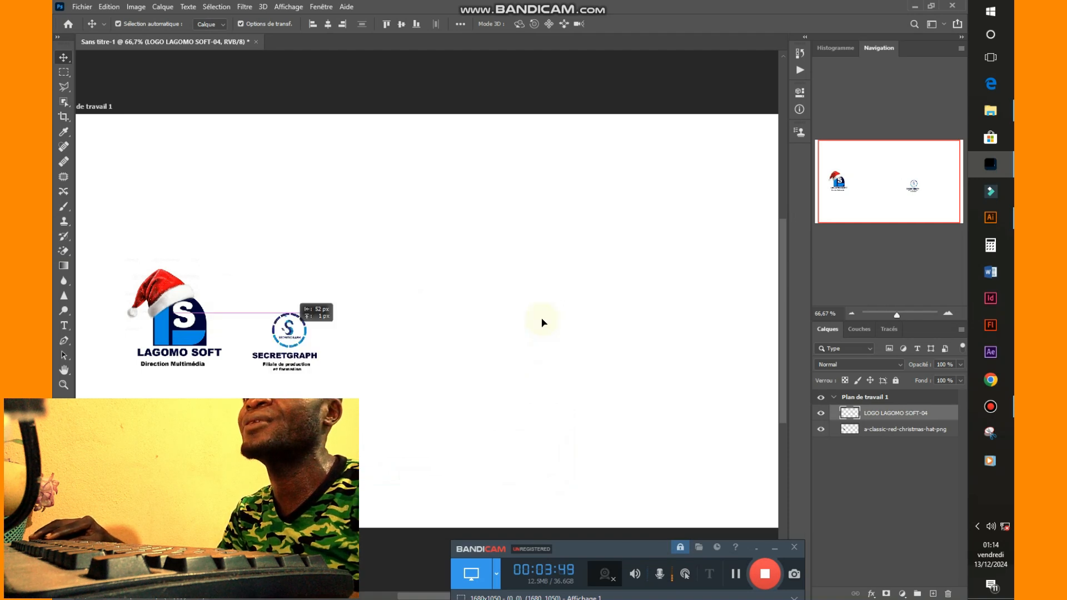
key(ctrl+z)
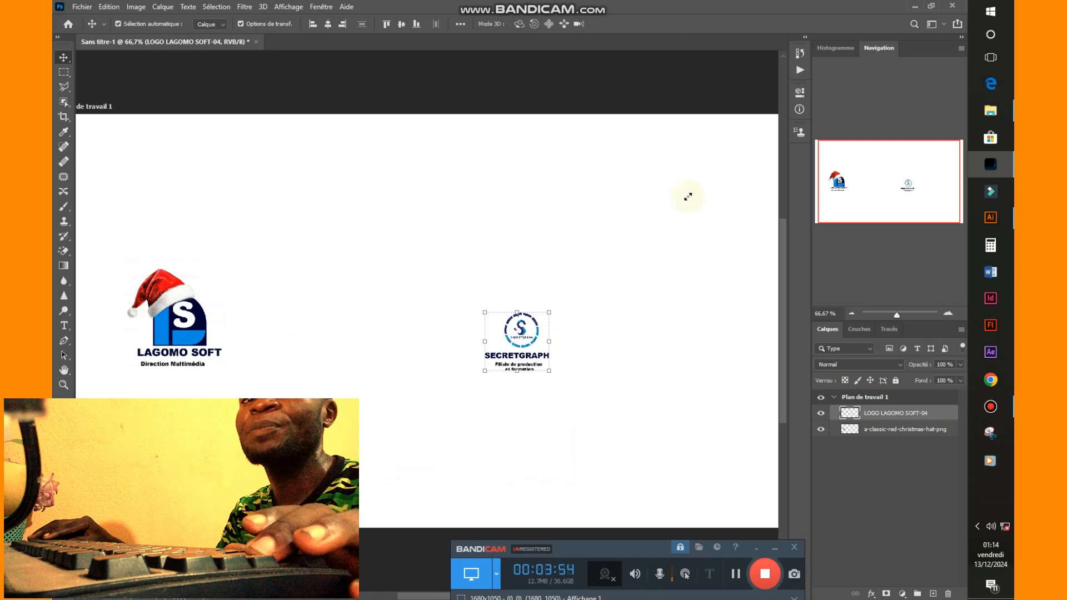
Step: Enlarge the SECRETGRAPH logo proportionally to roughly three times its size, position it near the artboard's centre and deselect it
drag(549, 313, 576, 300)
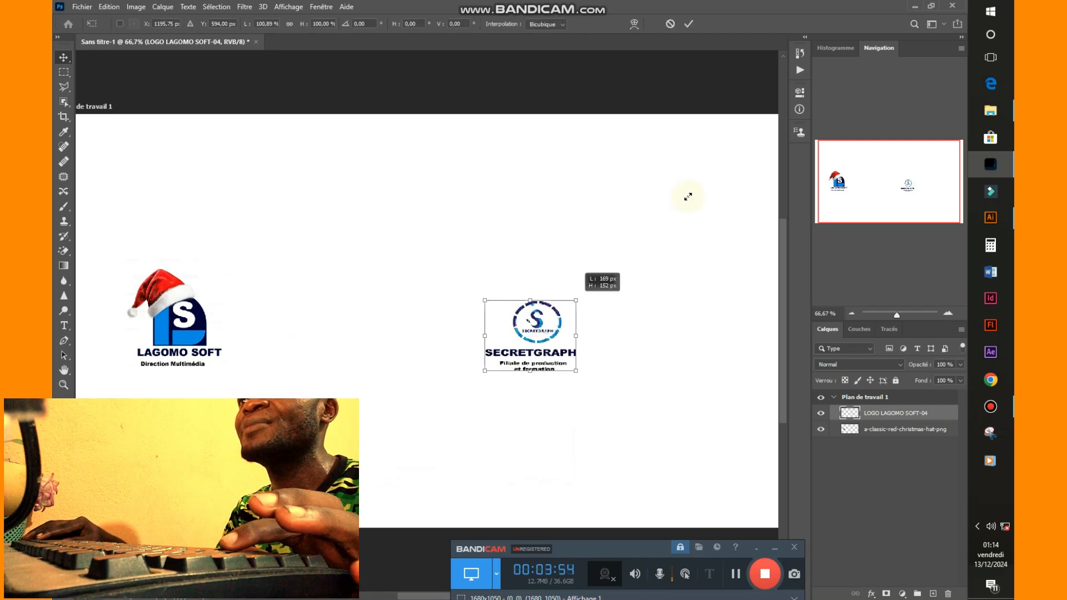
drag(688, 196, 625, 270)
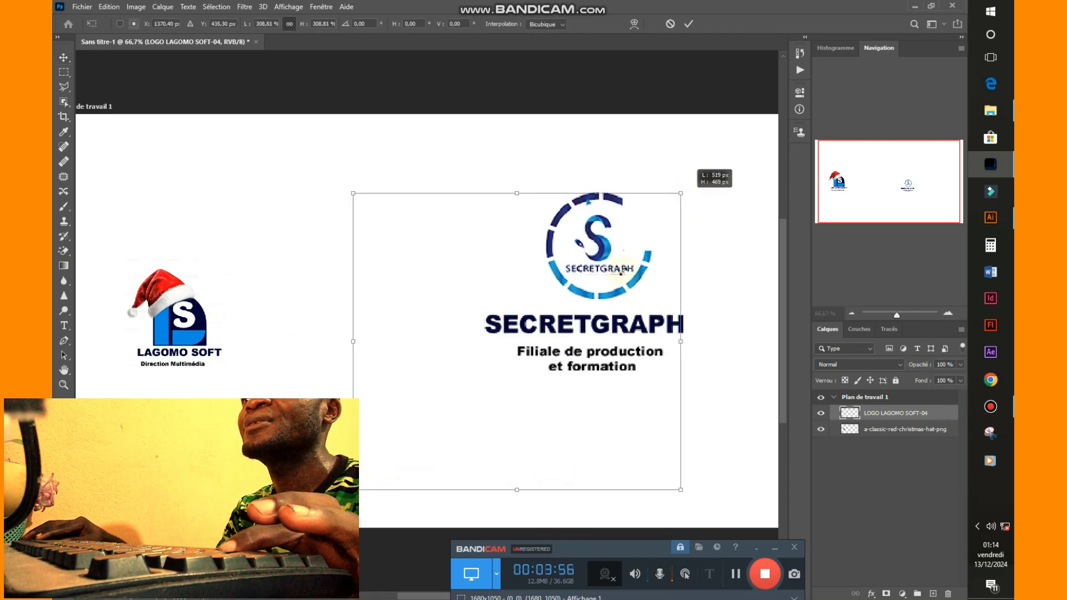
click(690, 24)
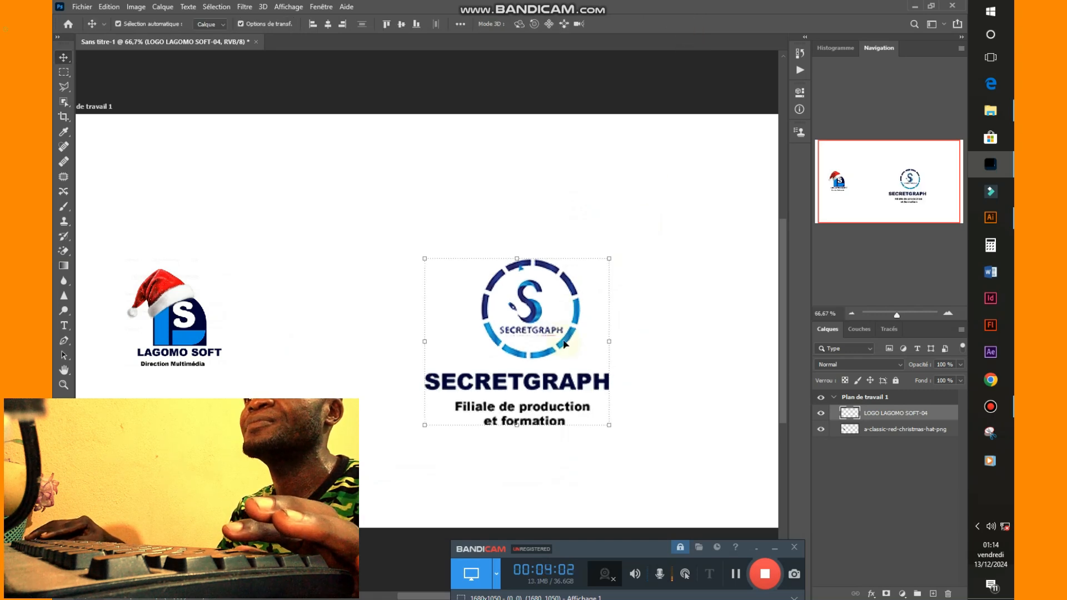
click(734, 398)
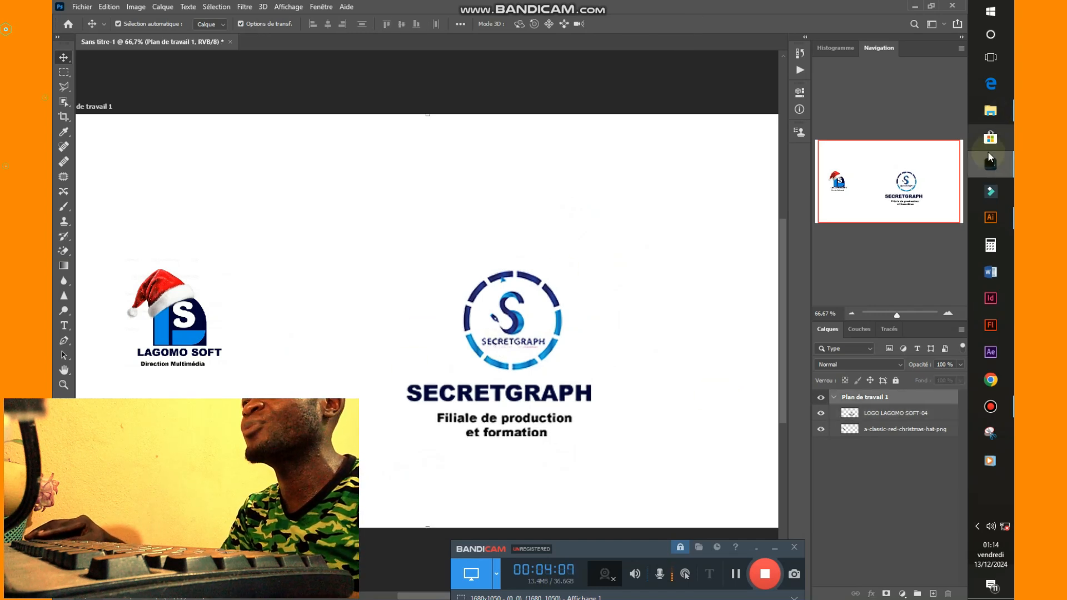
click(991, 110)
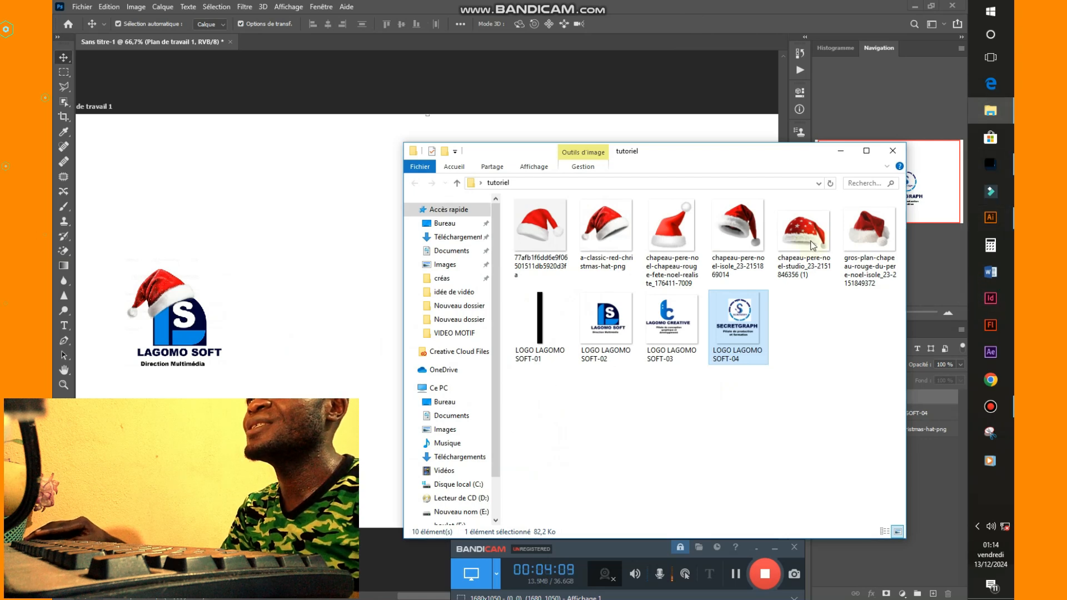
drag(813, 245, 349, 317)
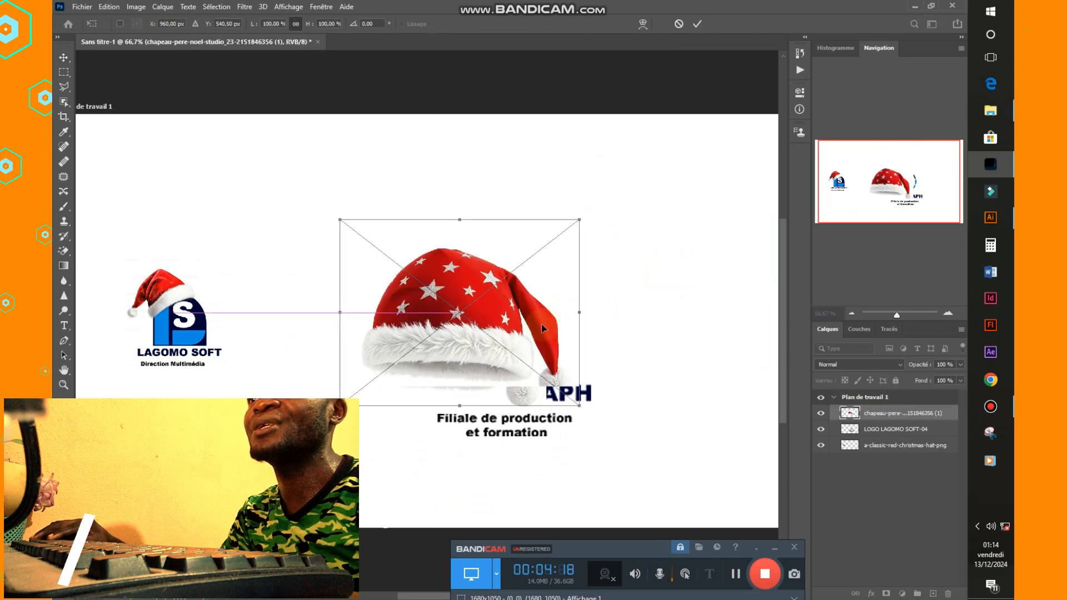
drag(541, 324, 589, 324)
click(697, 23)
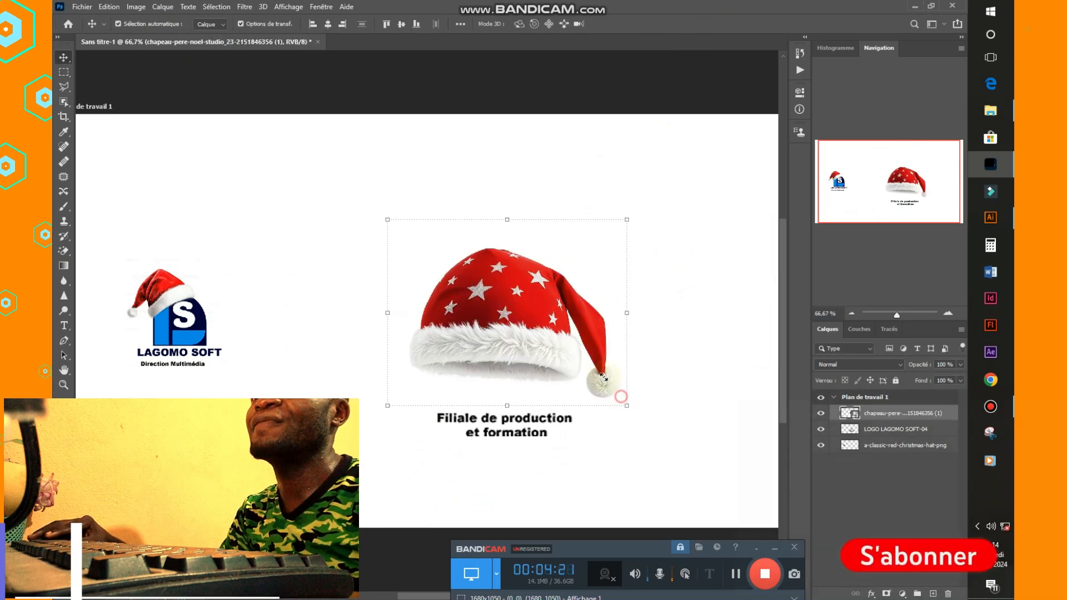
Step: Scale the star-patterned hat down proportionally to about 49.26 % and set it on top of the SECRETGRAPH circle
drag(621, 397, 518, 299)
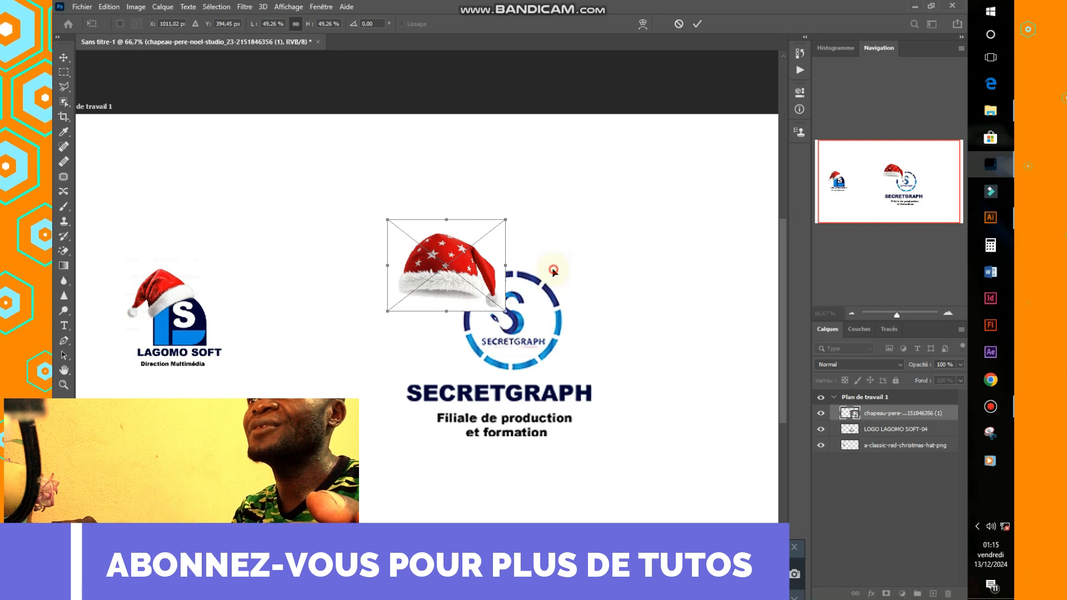
drag(553, 271, 550, 273)
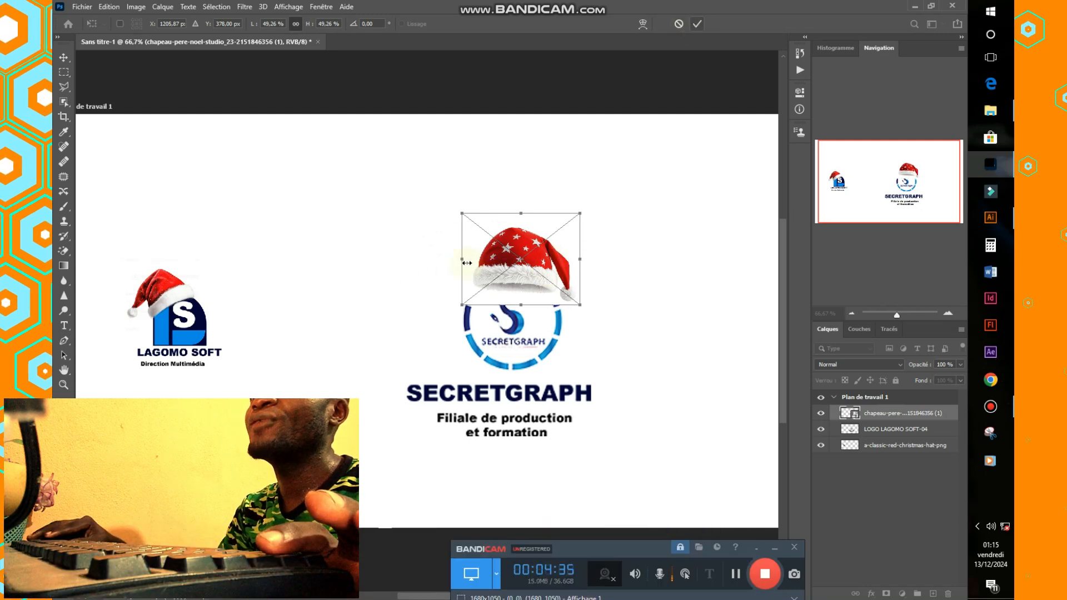
click(696, 22)
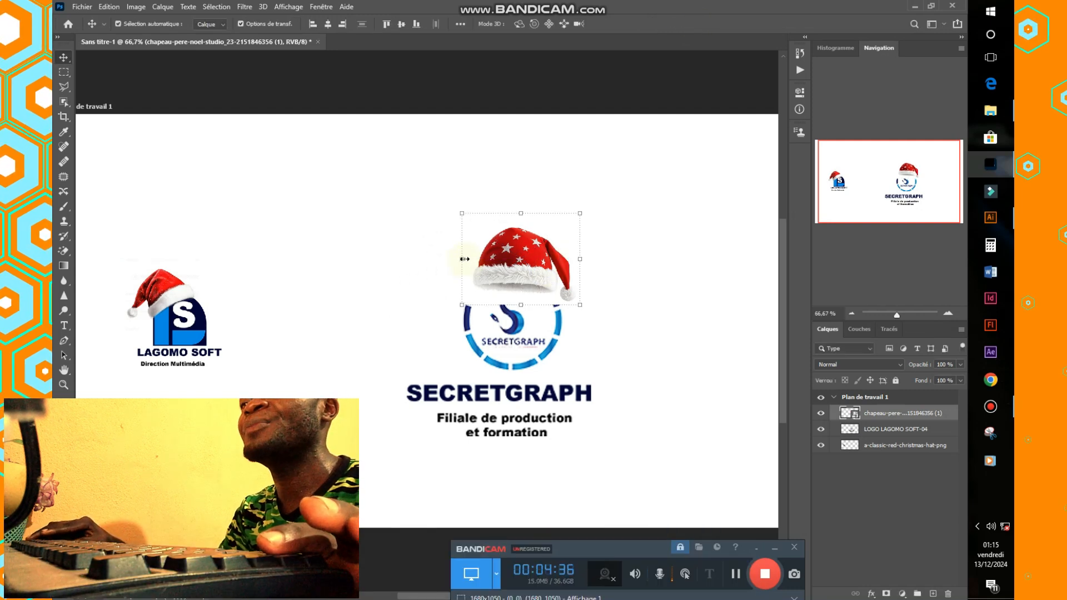
Step: Try to isolate the star-patterned hat from its background with a selection, and discard that selection
click(215, 9)
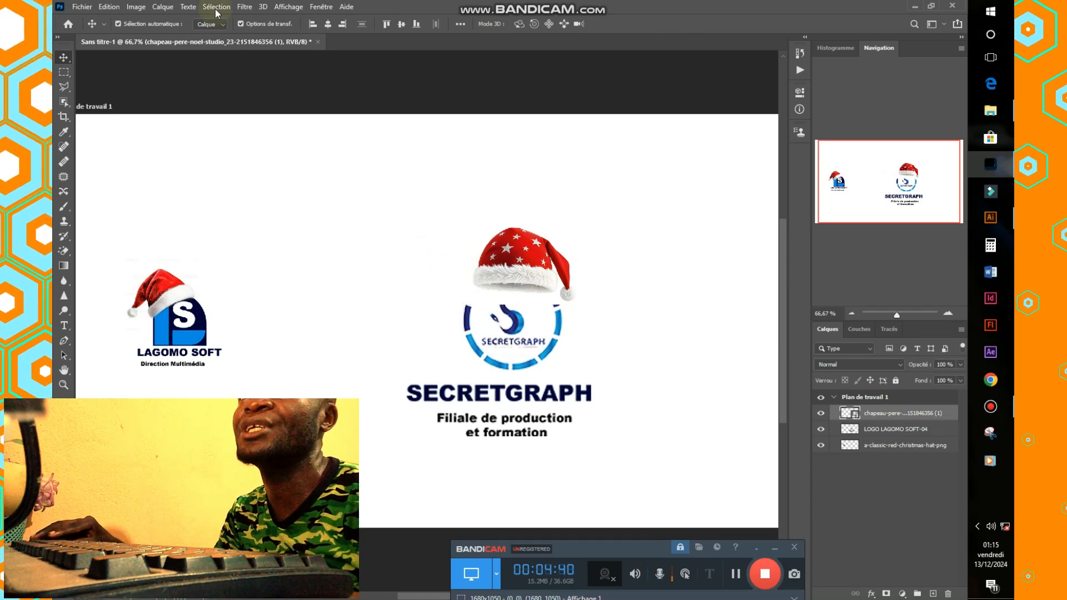
click(215, 7)
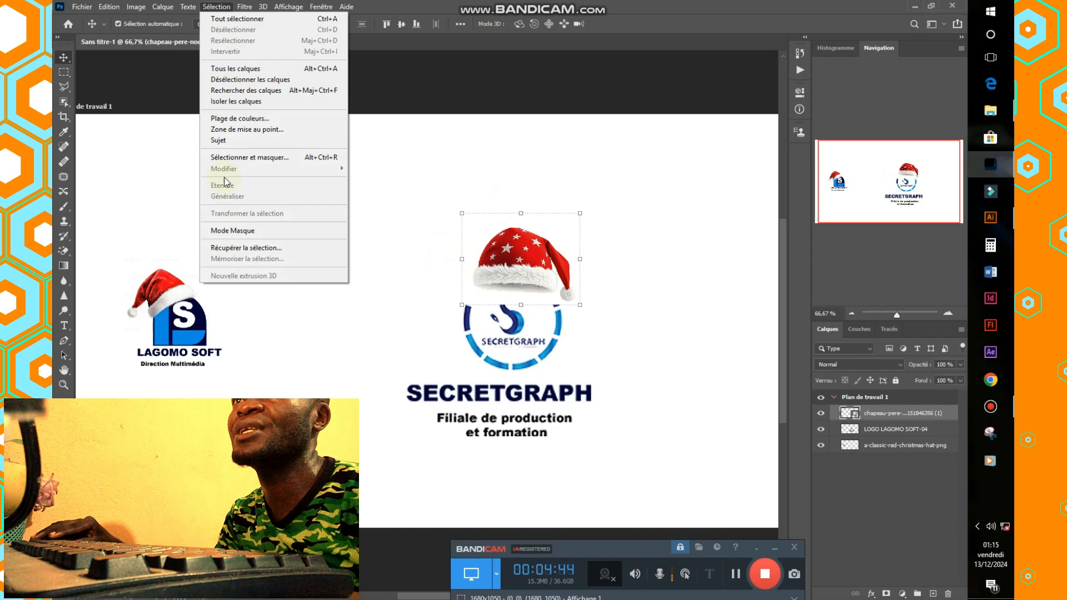
click(247, 157)
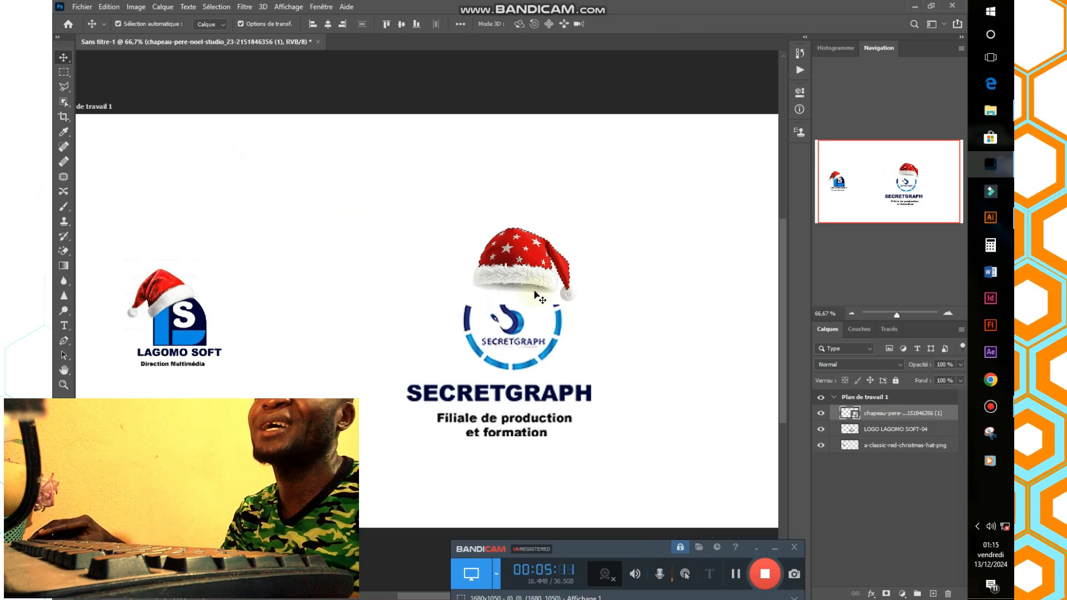
key(ctrl+t)
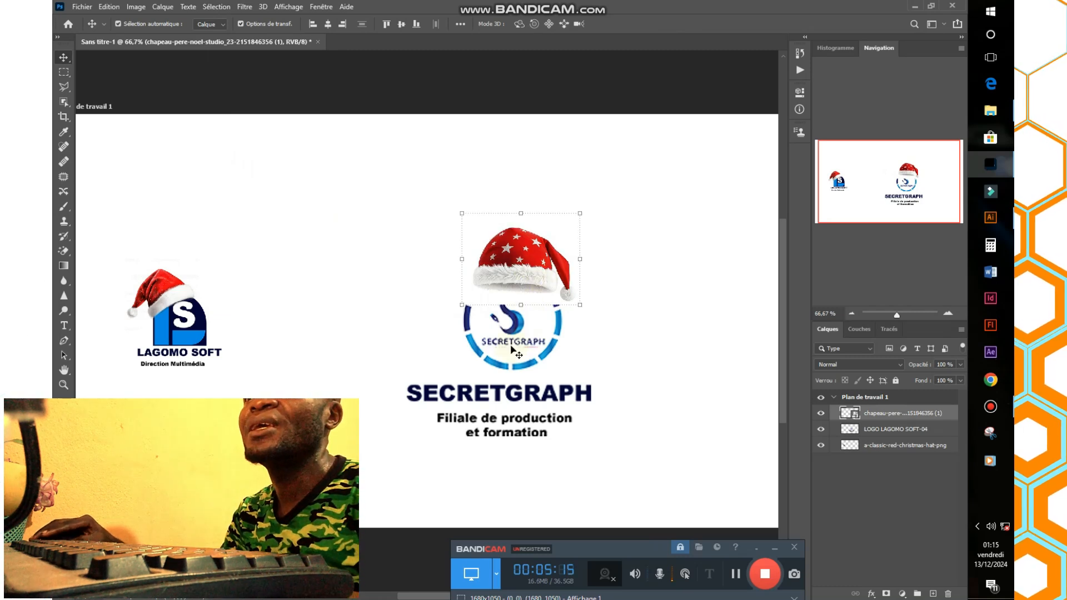
Step: Reorder the SECRETGRAPH logo layer above the star-patterned hat layer and select the hat layer
click(902, 431)
drag(895, 412, 897, 413)
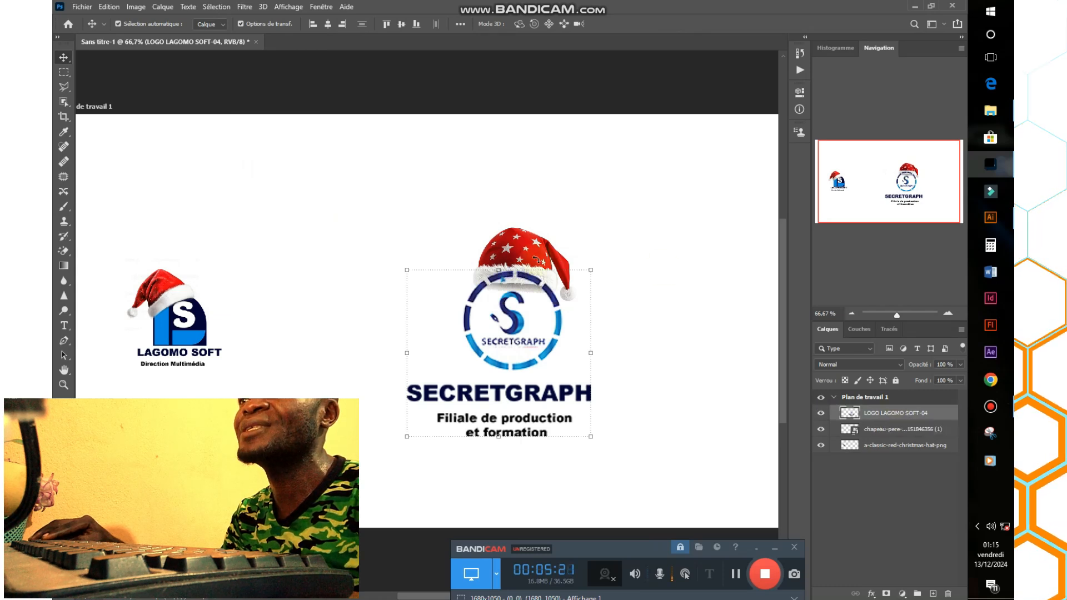
drag(533, 243, 535, 252)
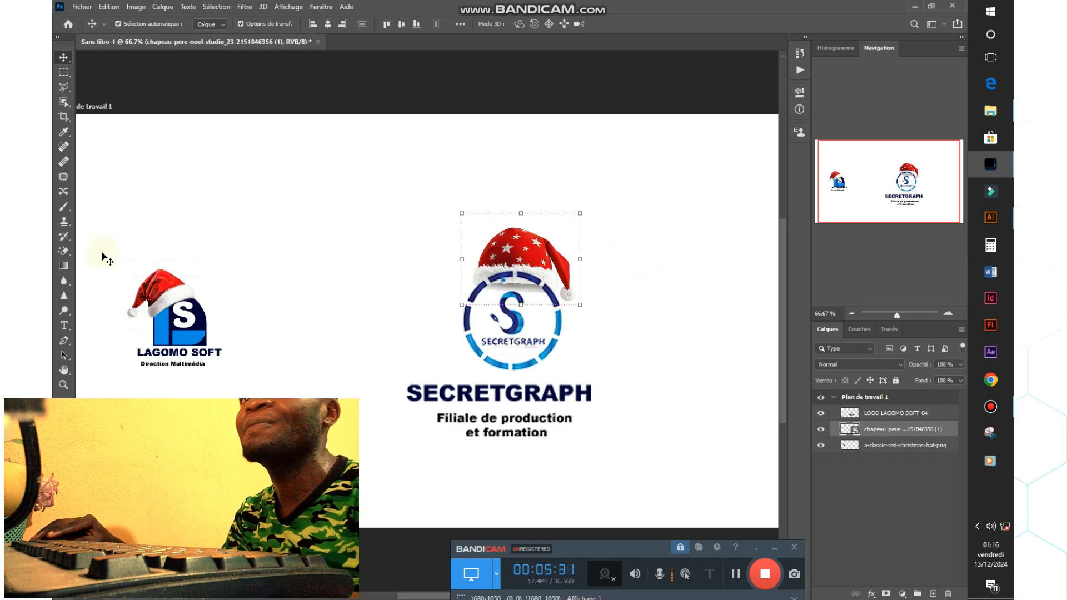
Step: Draw a closed Pen path around the area below the hat's brim, enclosing the logo circle, and convert it to a selection
click(63, 342)
click(556, 296)
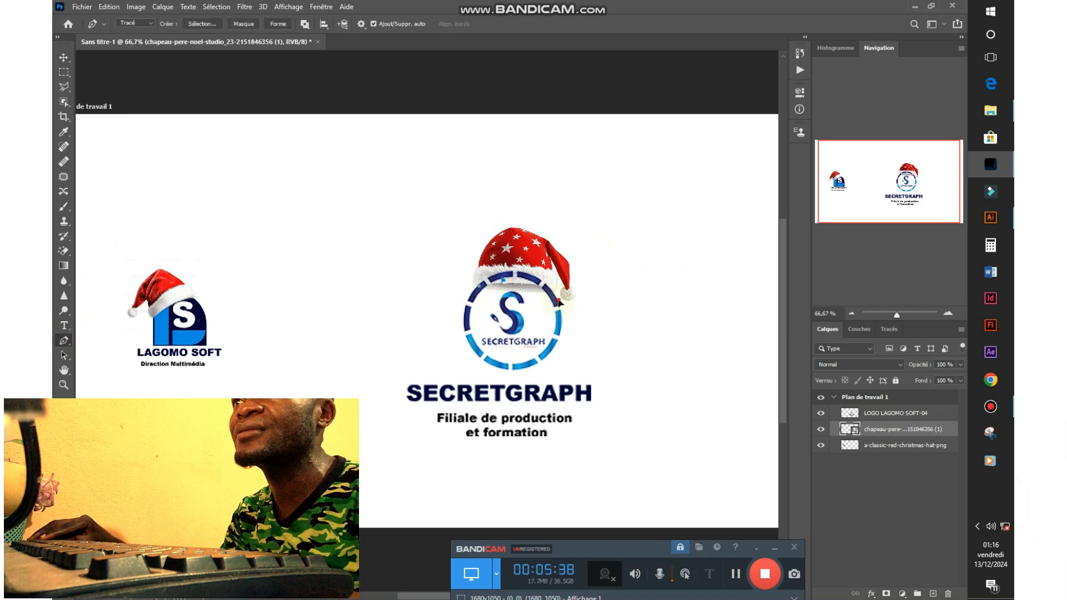
click(579, 345)
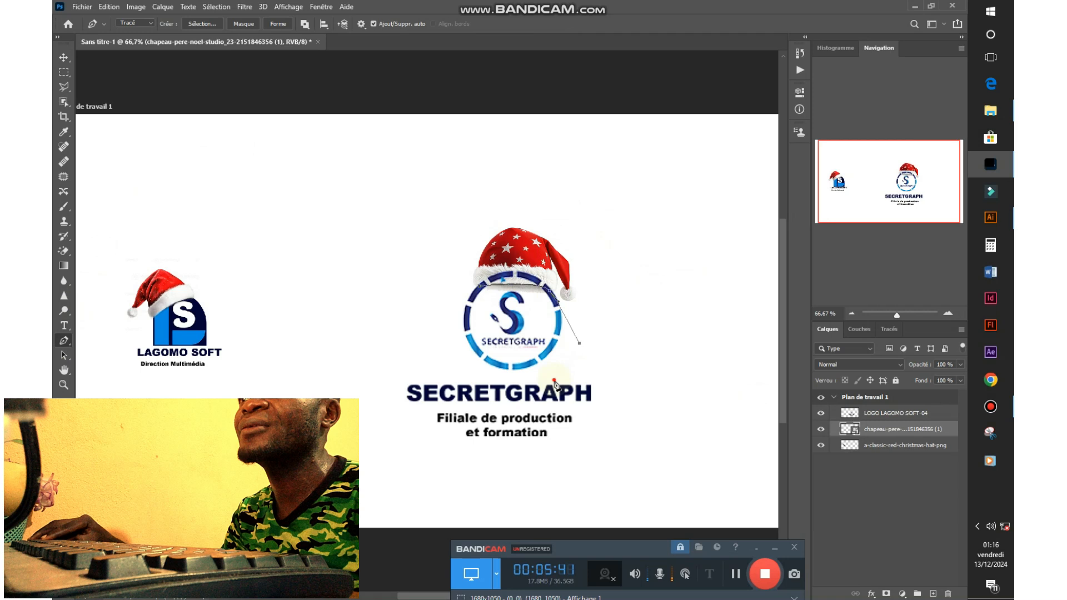
click(478, 287)
right_click(489, 313)
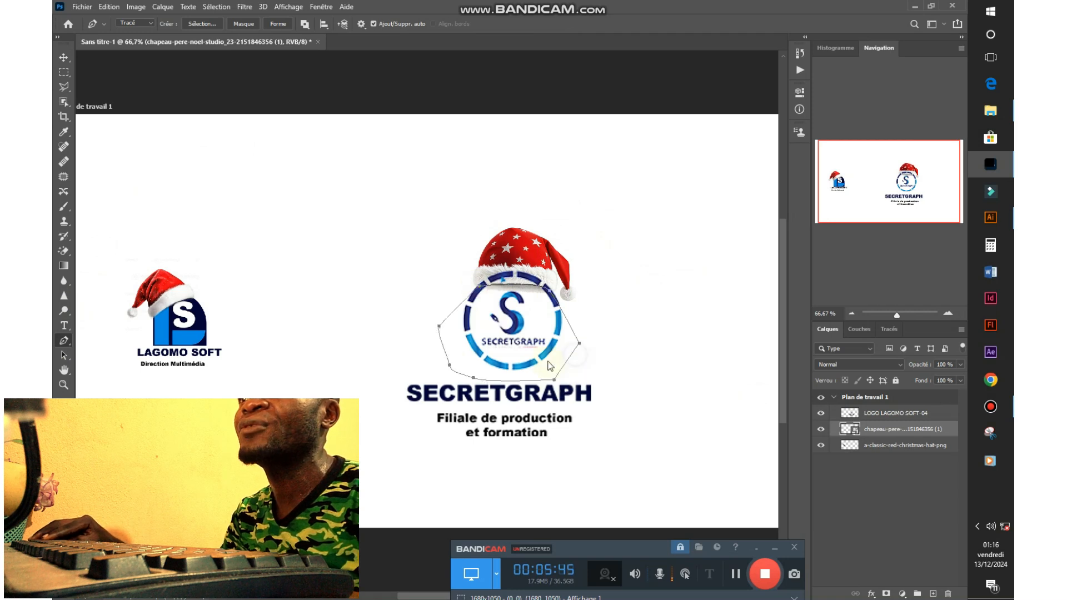
key(Return)
click(596, 164)
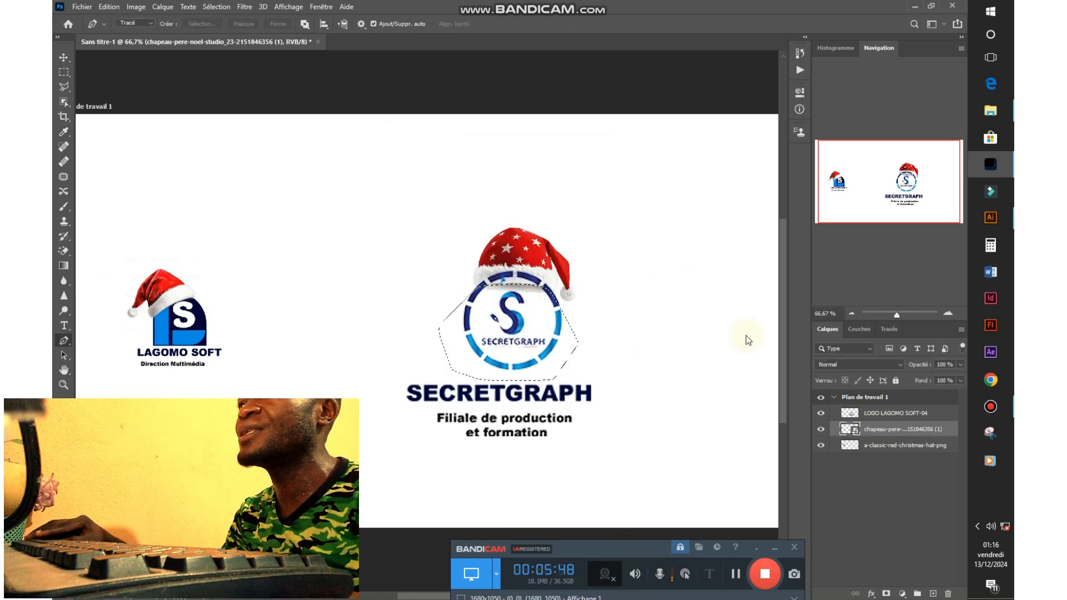
Step: Rasterize the star-patterned hat layer, delete the selected area below its brim and clear the selection
right_click(746, 335)
click(698, 318)
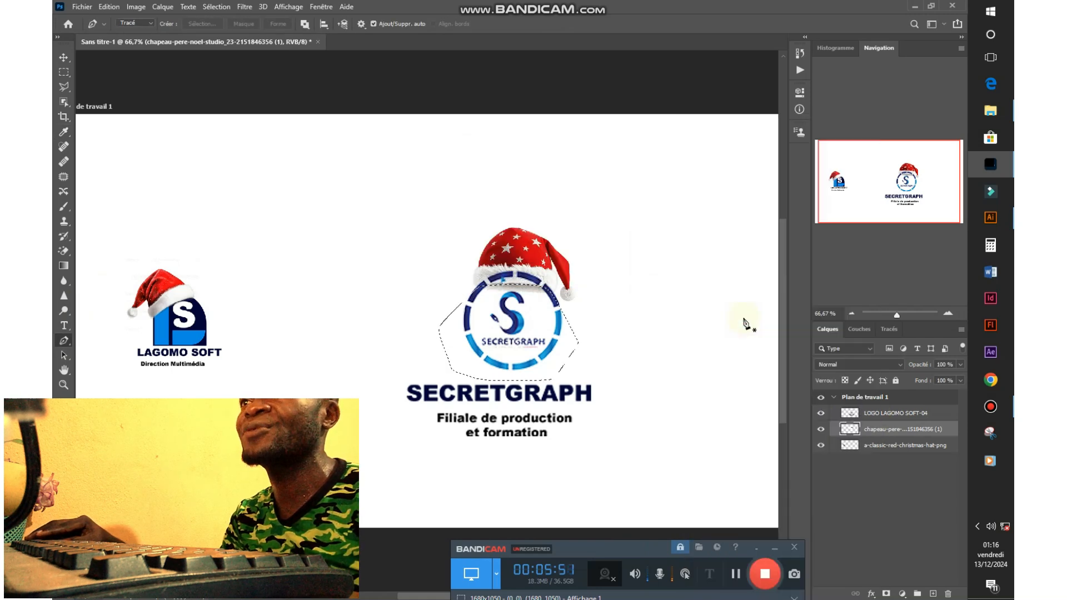
key(Delete)
key(ctrl+d)
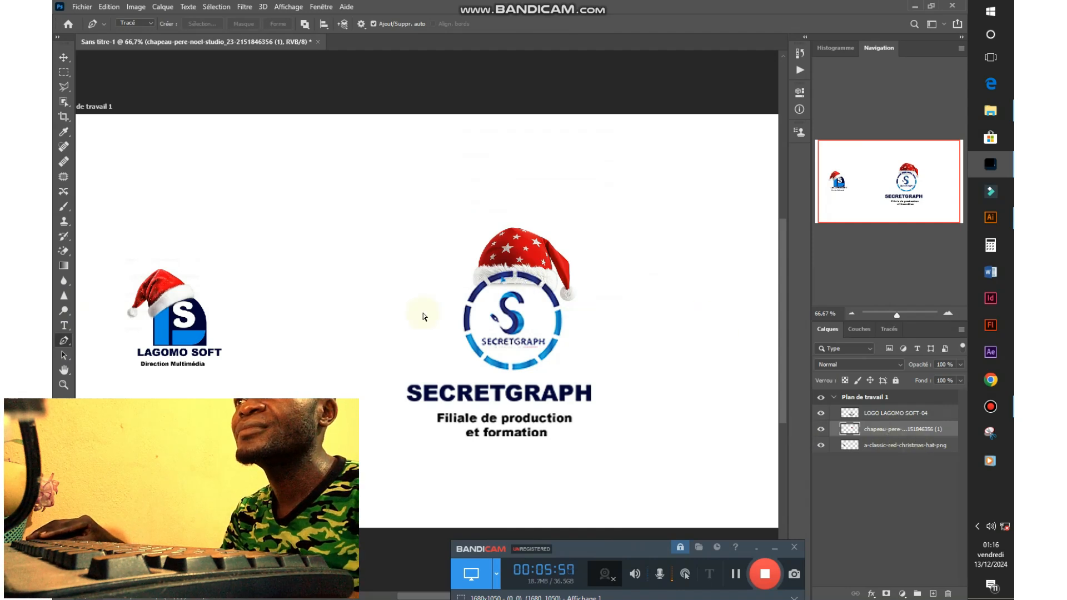
Step: Restore the selection, hide and show the hat layer to check the trim, and clear the selection again
key(ctrl+z)
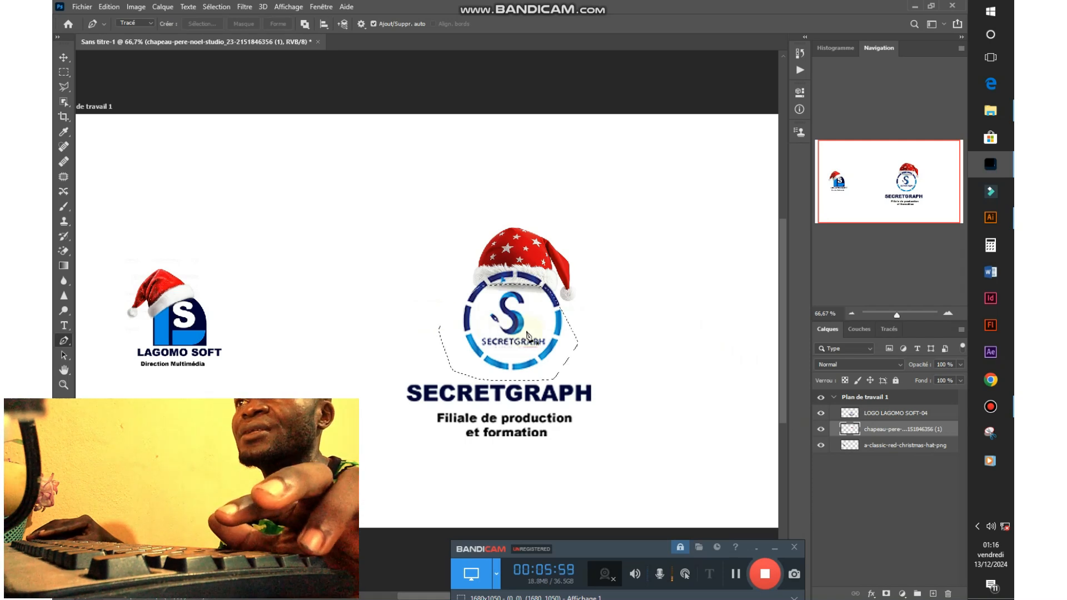
click(821, 429)
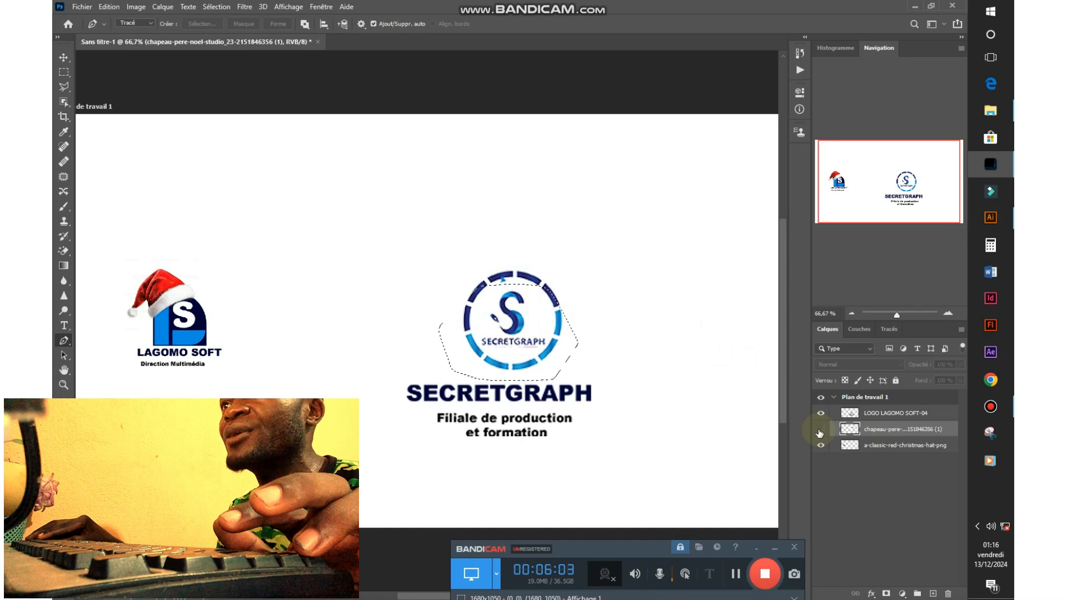
click(820, 430)
right_click(877, 431)
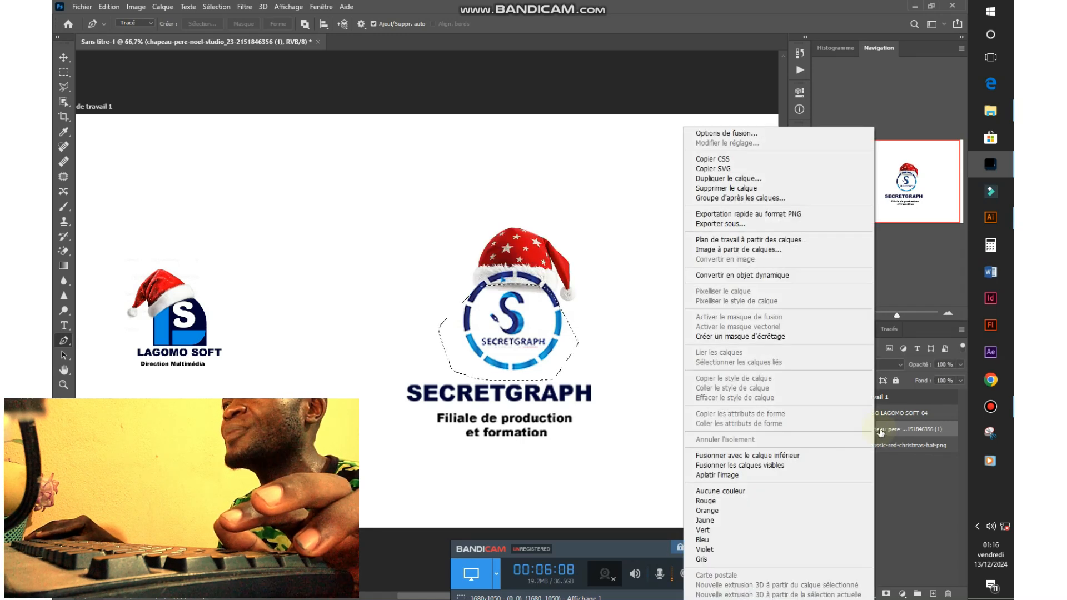
click(879, 430)
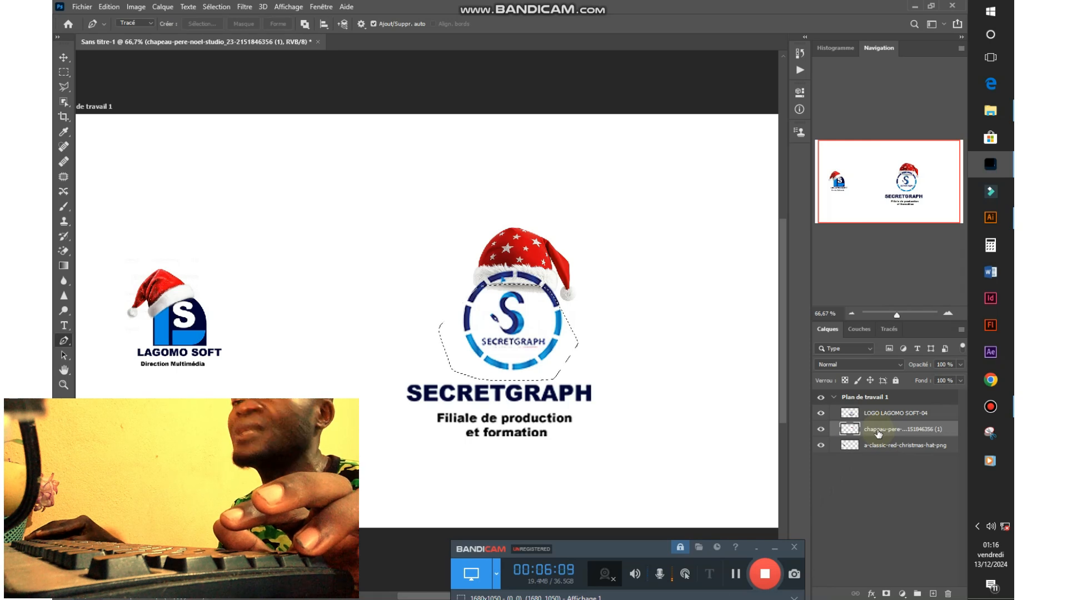
click(464, 275)
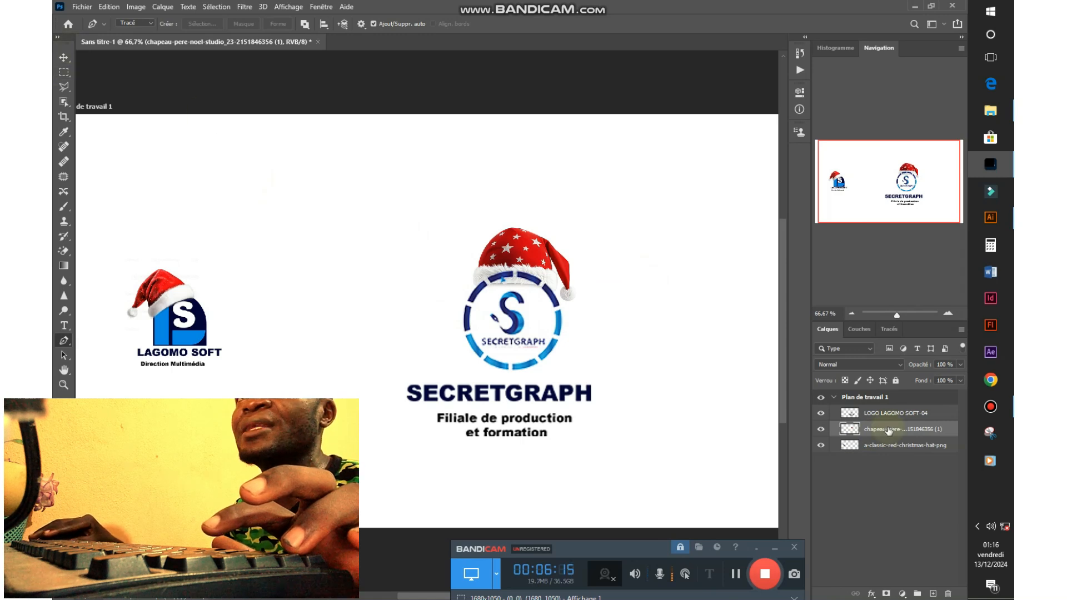
Step: Reorder the trimmed hat layer above the SECRETGRAPH logo layer and deselect it
key(v)
drag(884, 431, 884, 413)
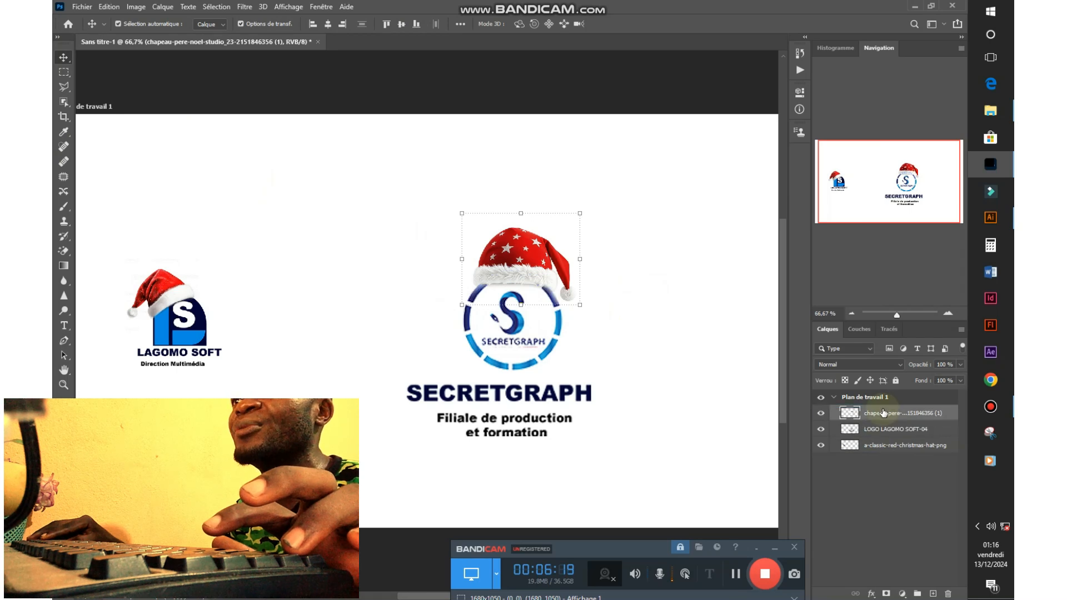
click(705, 266)
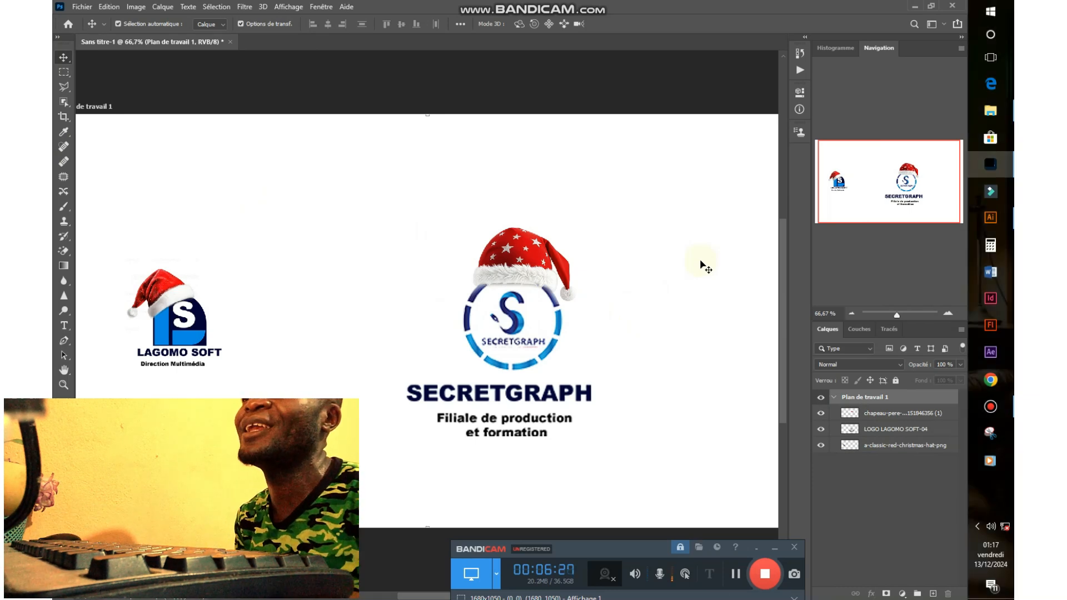
Step: Switch to Illustrator and undo the recent artboard changes until all three logos share one large artboard
click(1010, 225)
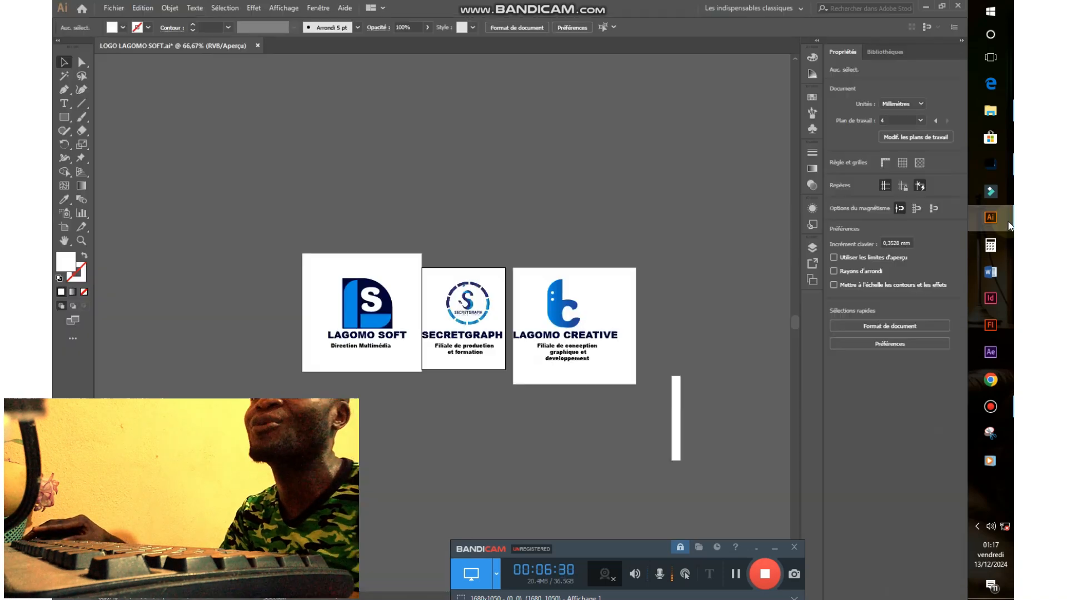
click(373, 311)
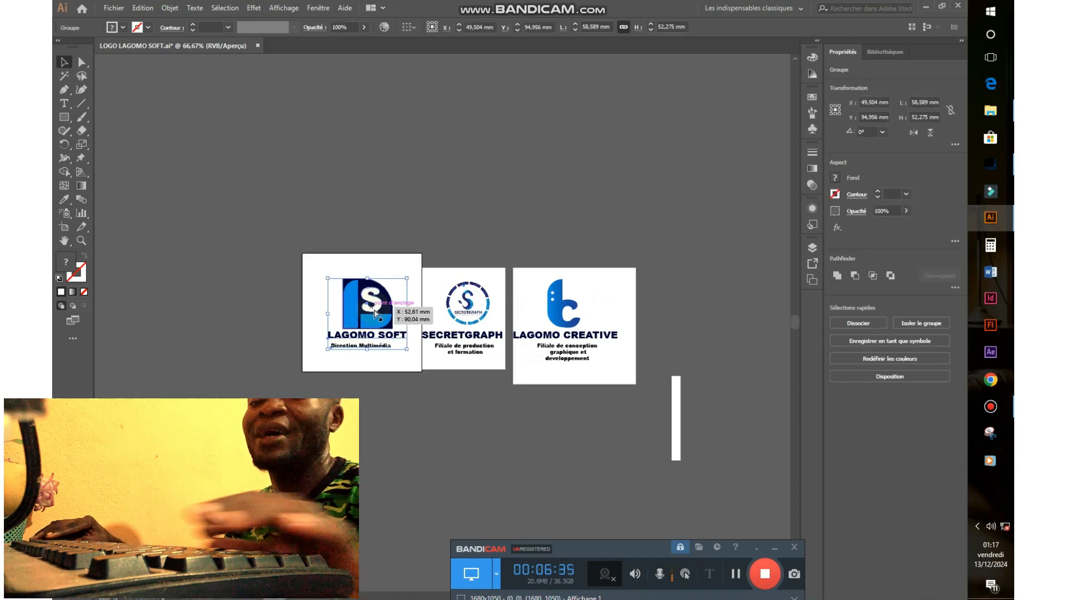
key(ctrl+z)
key(ctrl+z)
key(ctrl+z)
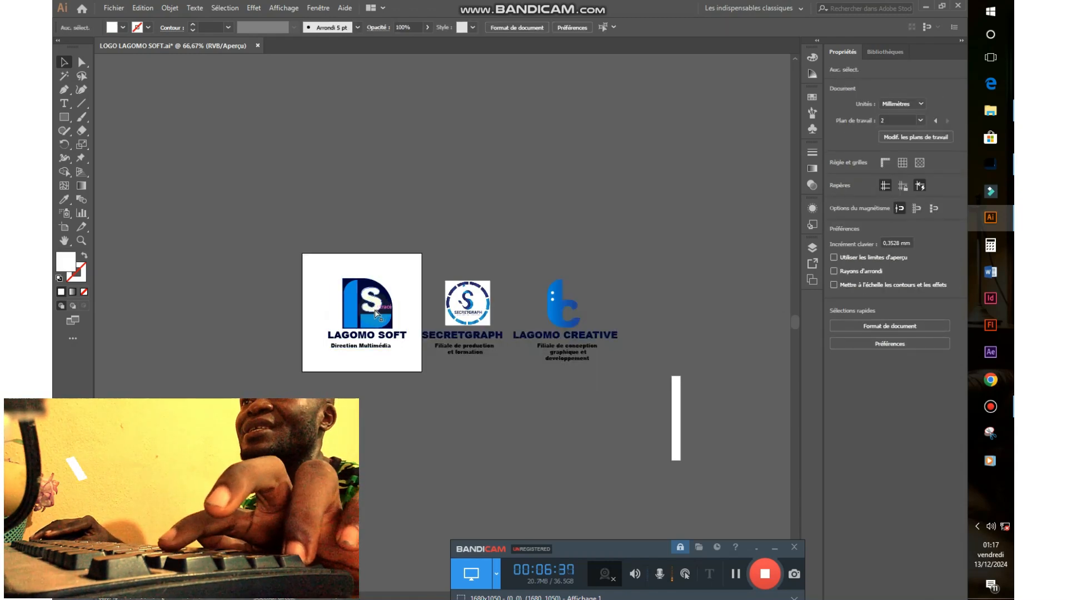
key(ctrl+z)
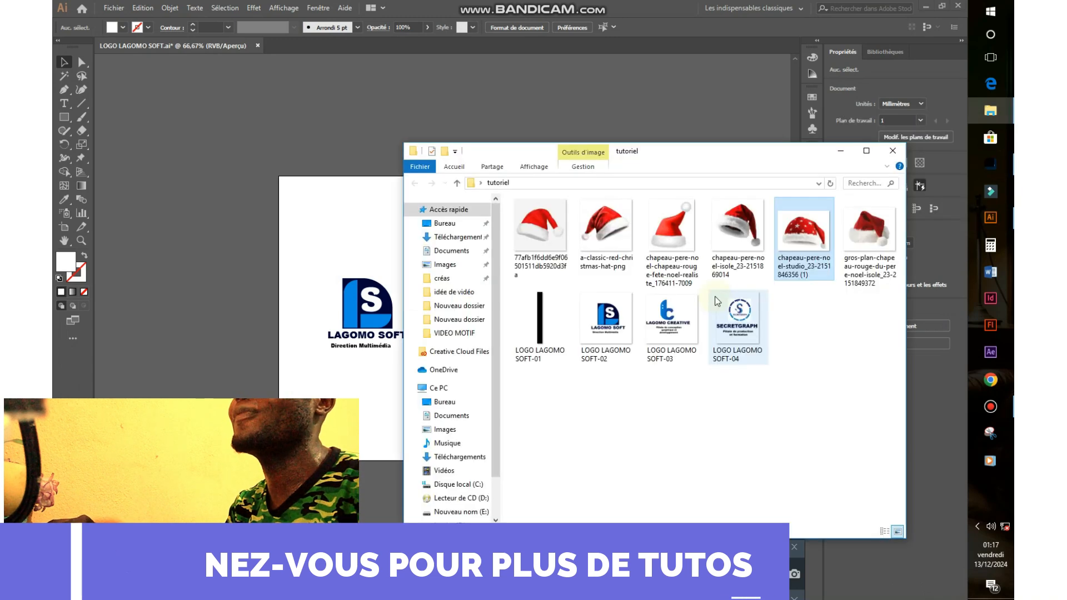
Step: Place the plain red Santa hat image 77afb1f6dd6e9f06501511db5920d3fa from the tutoriel folder and move it clear of the LAGOMO SOFT emblem
click(551, 230)
drag(552, 230, 358, 300)
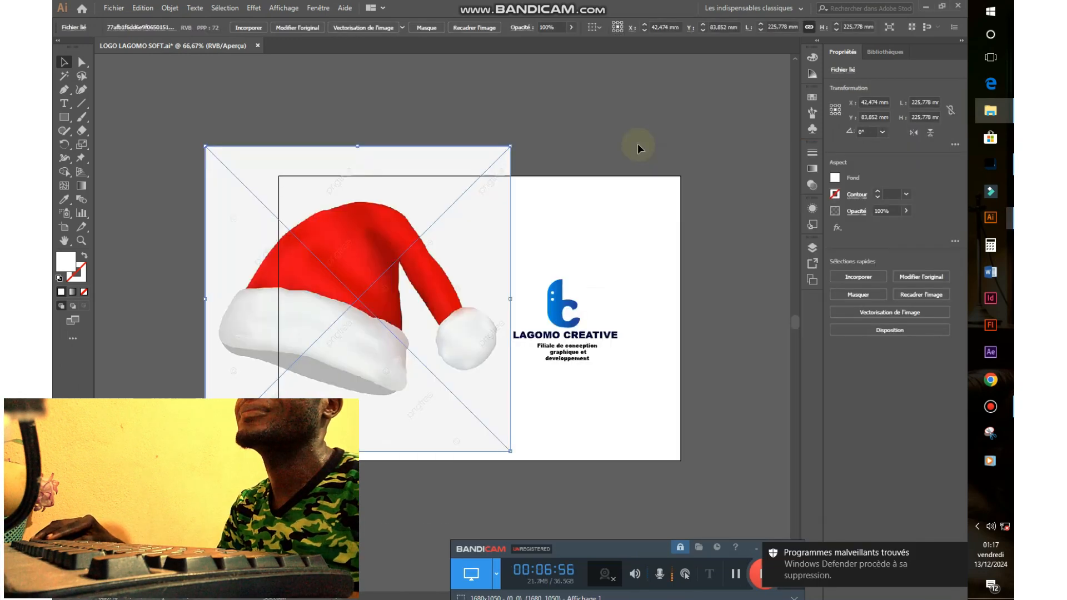
drag(467, 162, 638, 143)
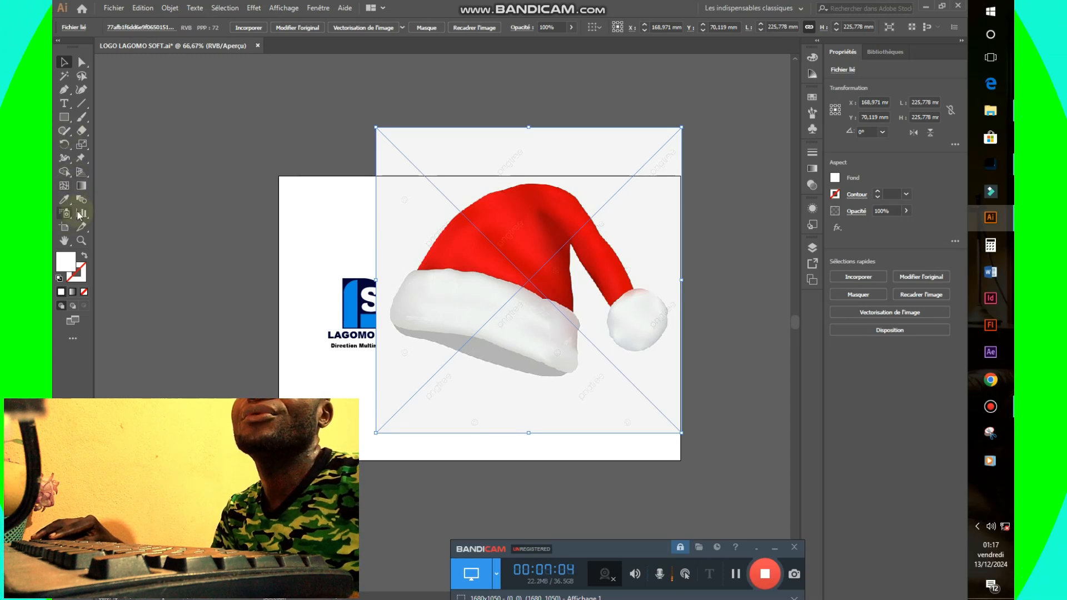
Step: Draw a closed Pen path around the hat, curving along the brim's lower edge to exclude the grey inner opening
click(65, 90)
drag(396, 325, 673, 367)
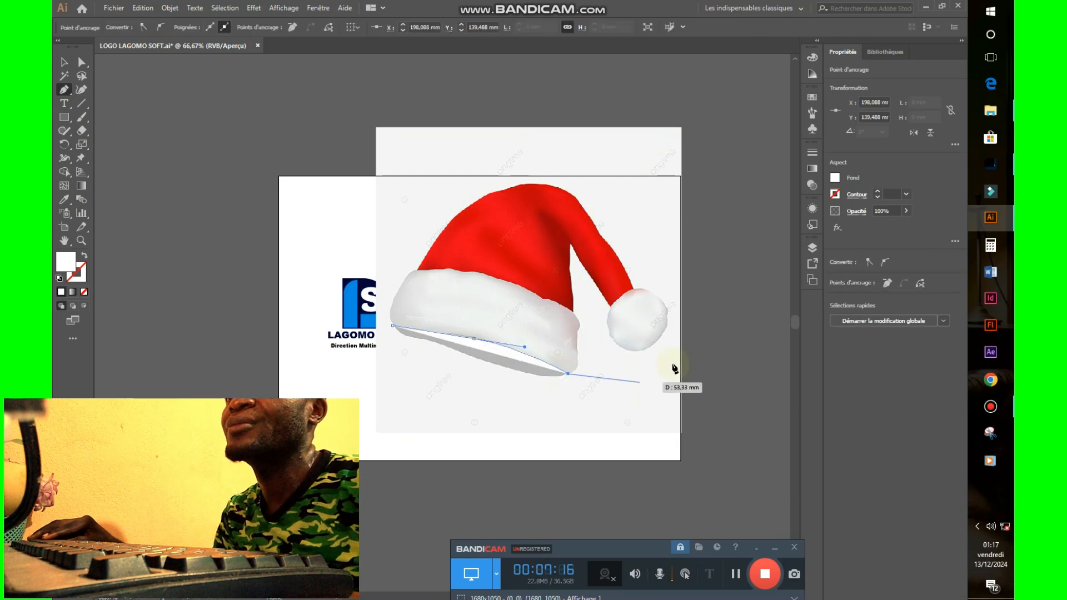
click(672, 364)
drag(682, 260, 681, 254)
click(651, 185)
click(584, 154)
click(468, 154)
drag(406, 189, 399, 216)
drag(395, 245, 393, 259)
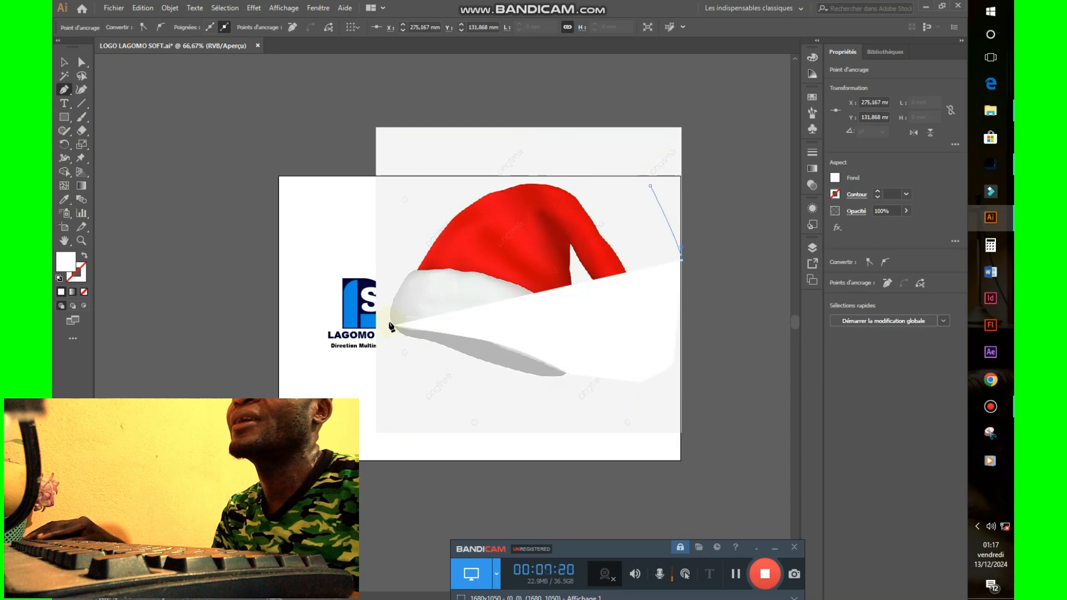
click(393, 325)
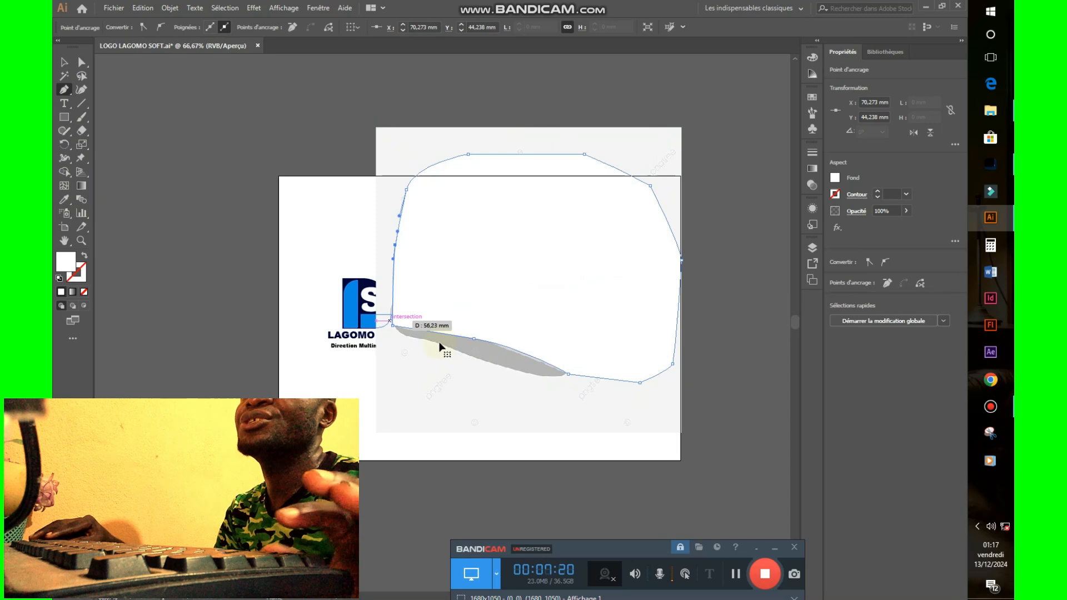
Step: Select the Pen path together with the hat image and create a clipping mask from them
key(v)
click(412, 335)
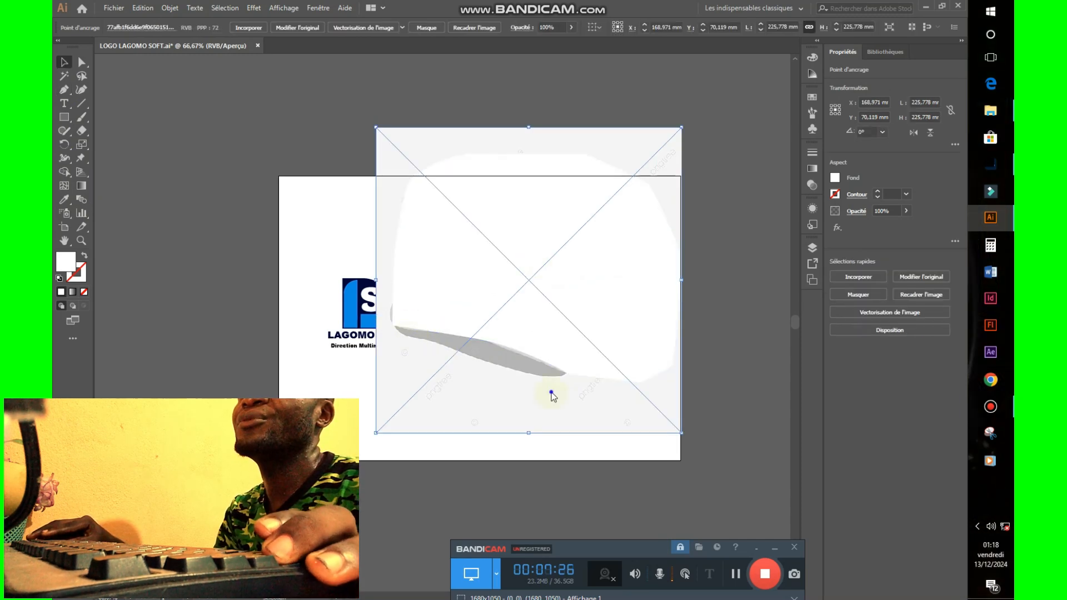
shift+click(551, 393)
right_click(535, 261)
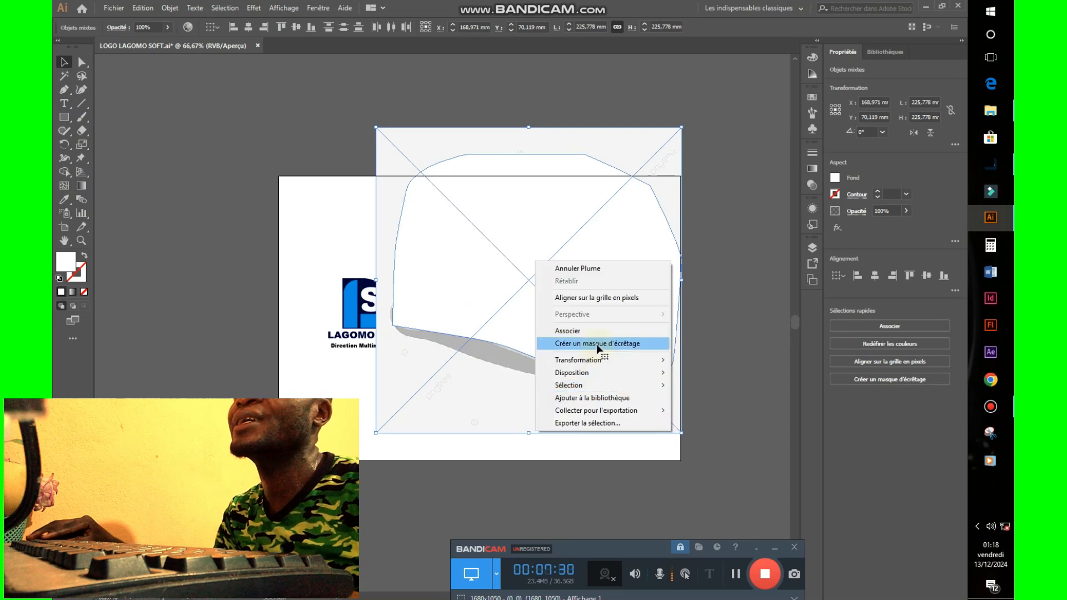
click(595, 341)
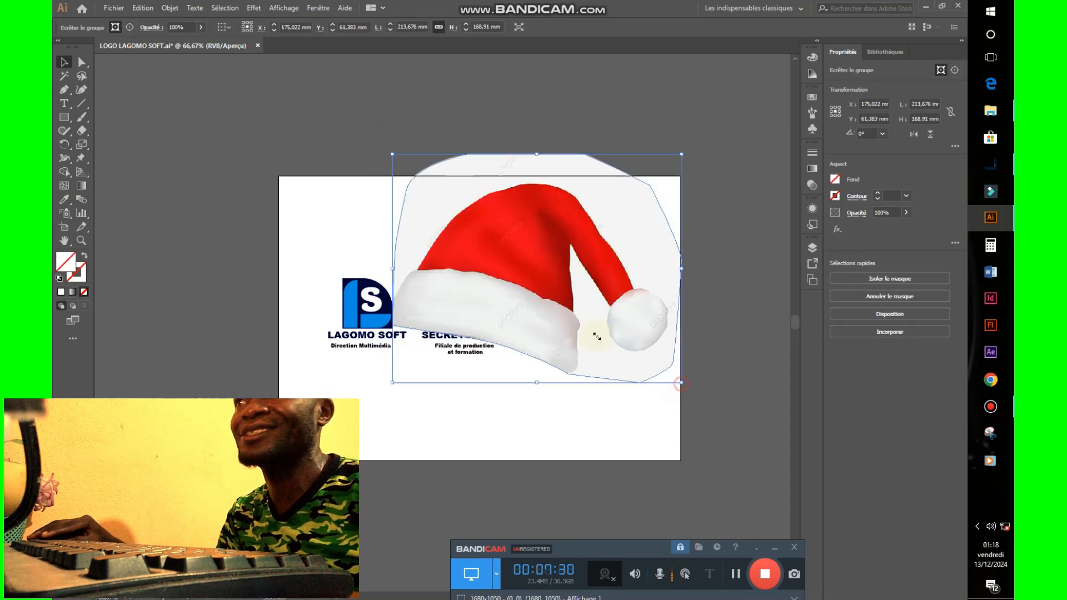
Step: Scale the clipped hat down to about 60 by 47 mm, fit it on top of the LAGOMO SOFT emblem and deselect it
drag(681, 383, 388, 298)
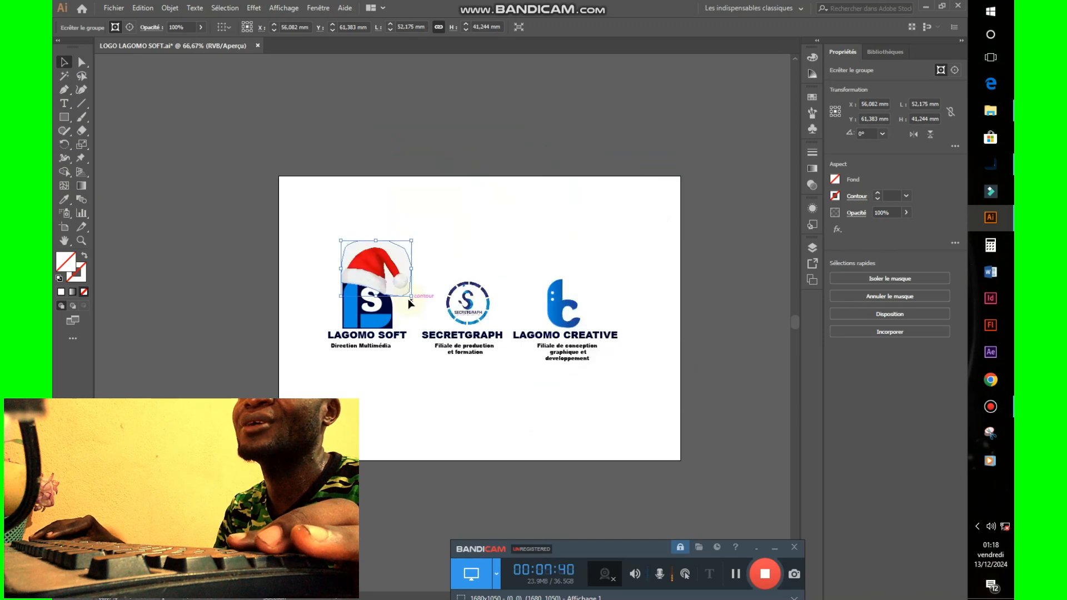
drag(417, 303, 396, 287)
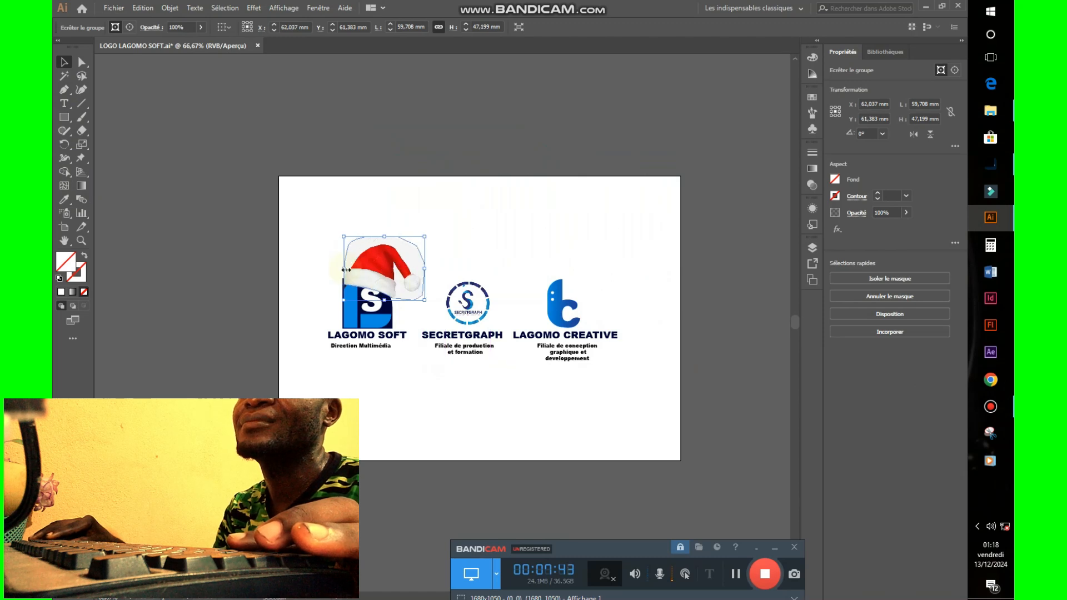
click(488, 244)
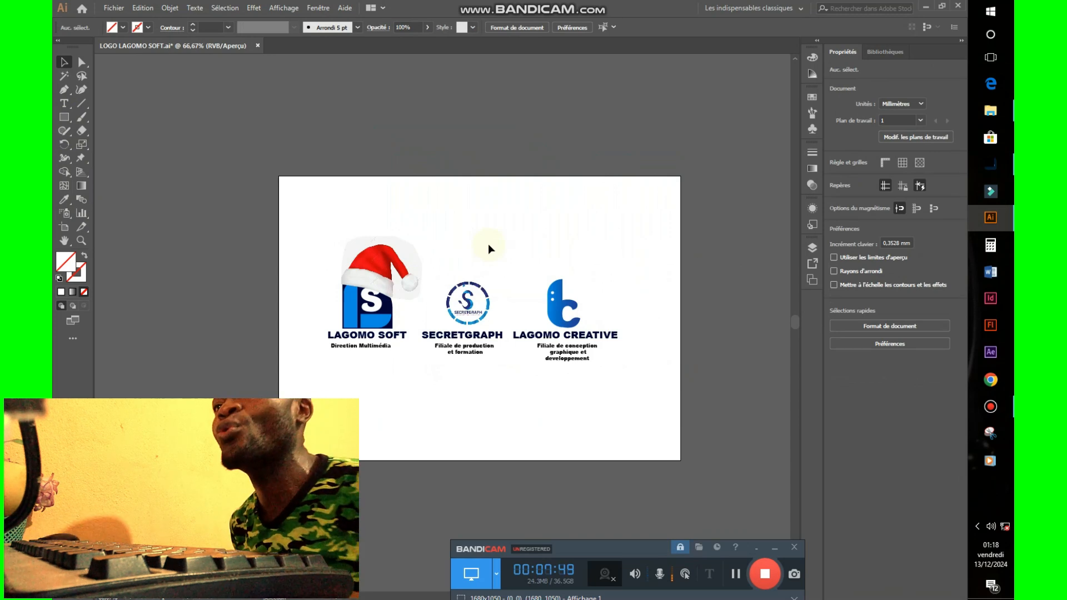